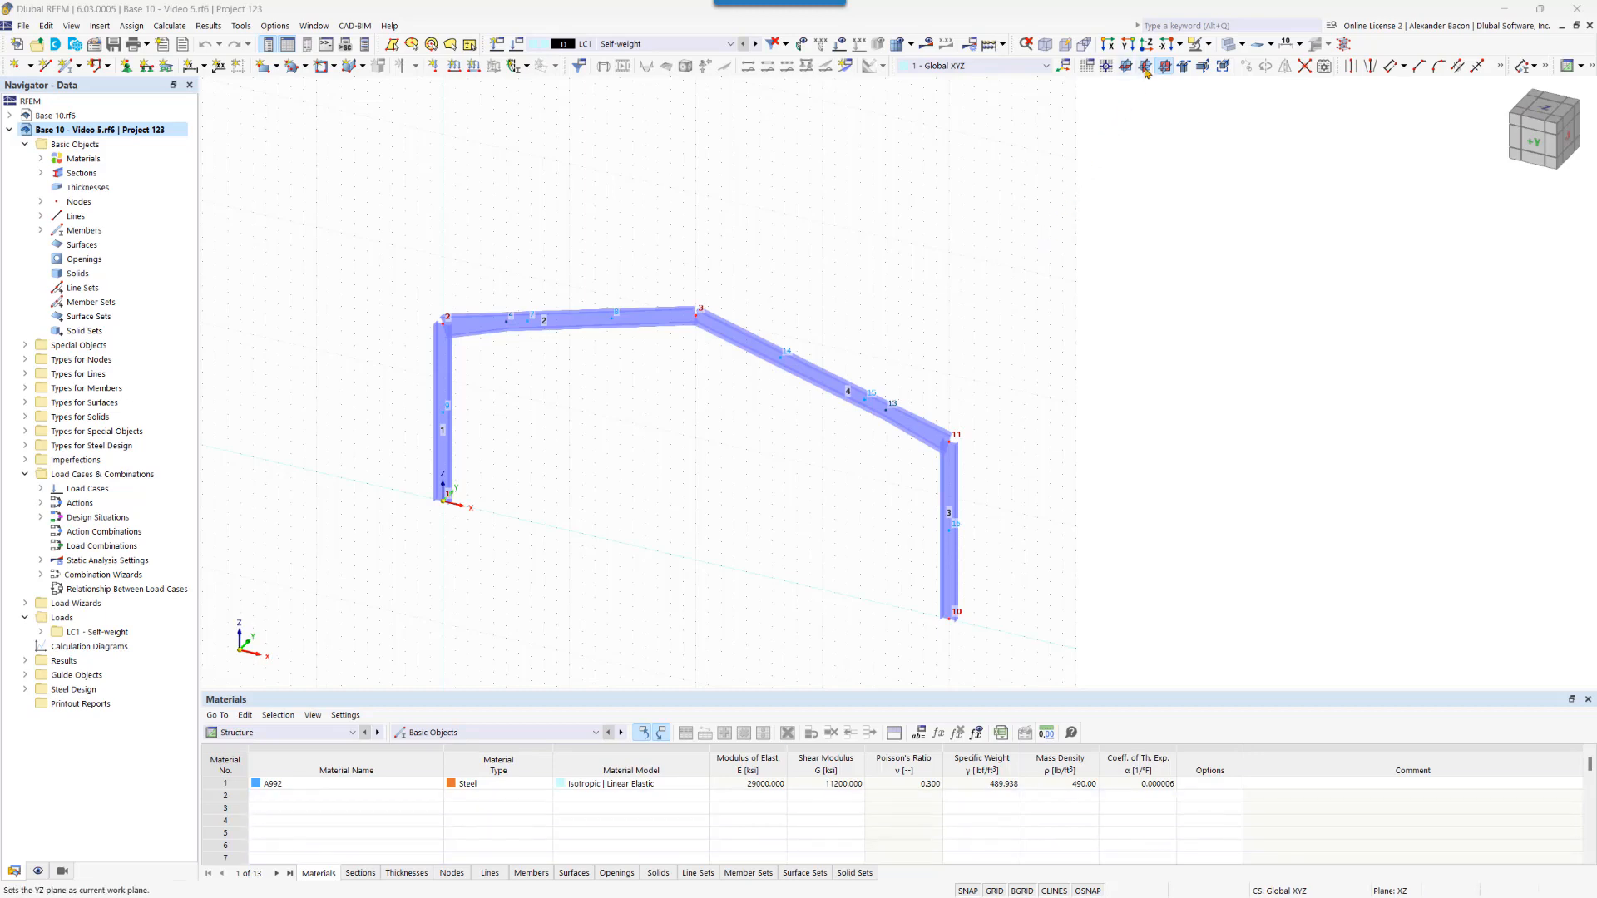
Set the work plane to YZ and switch it to XY.
left_click(1145, 69)
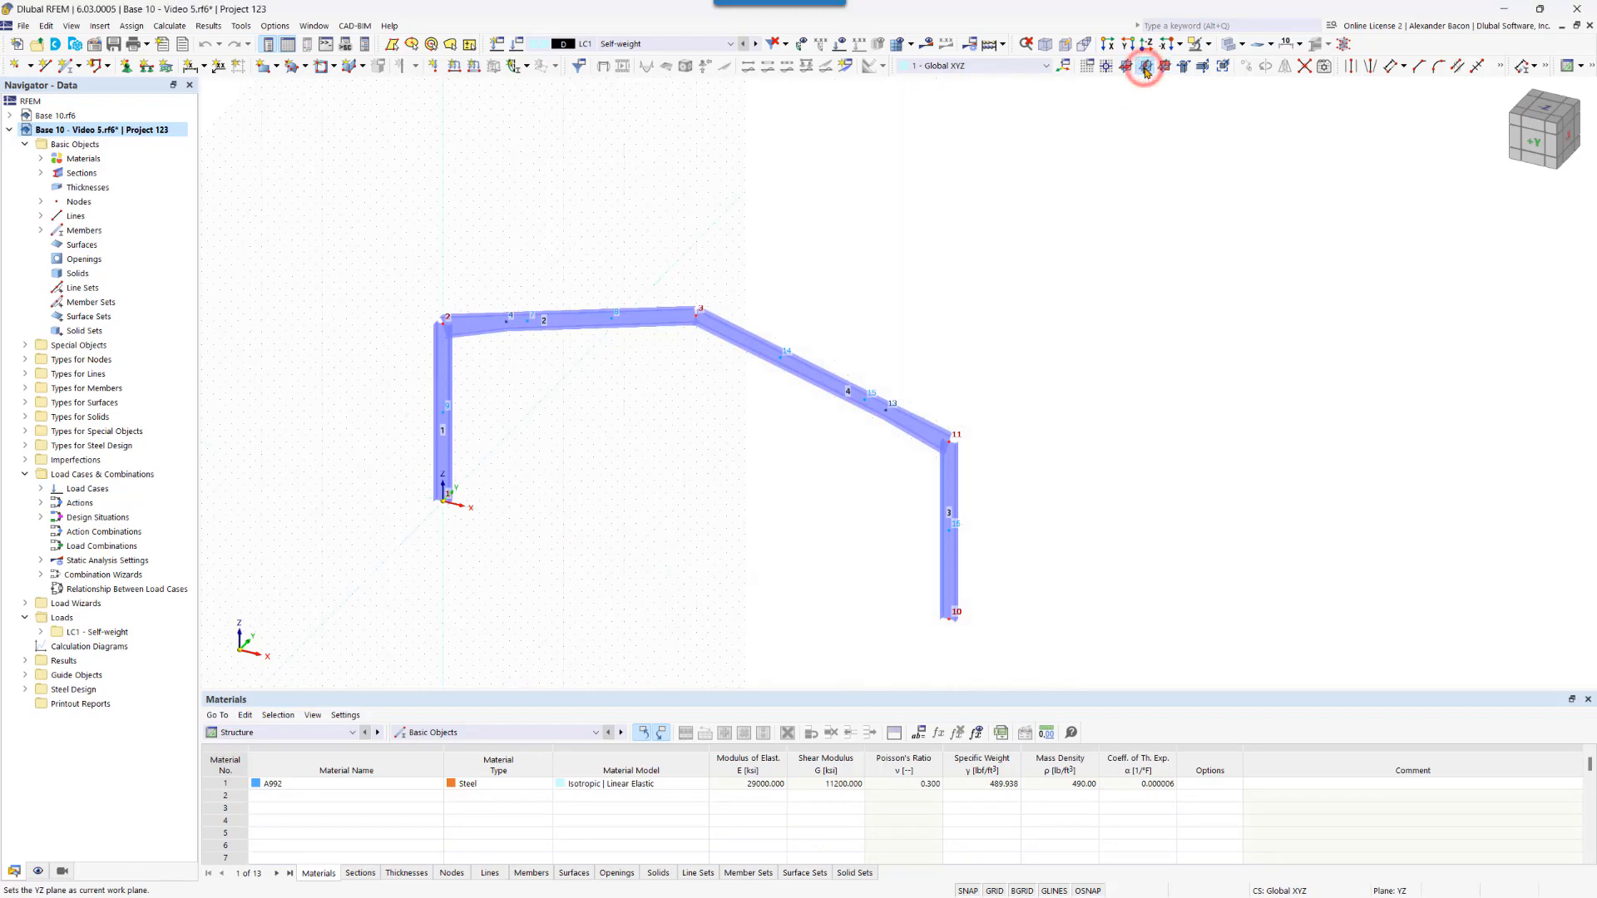
left_click(1123, 66)
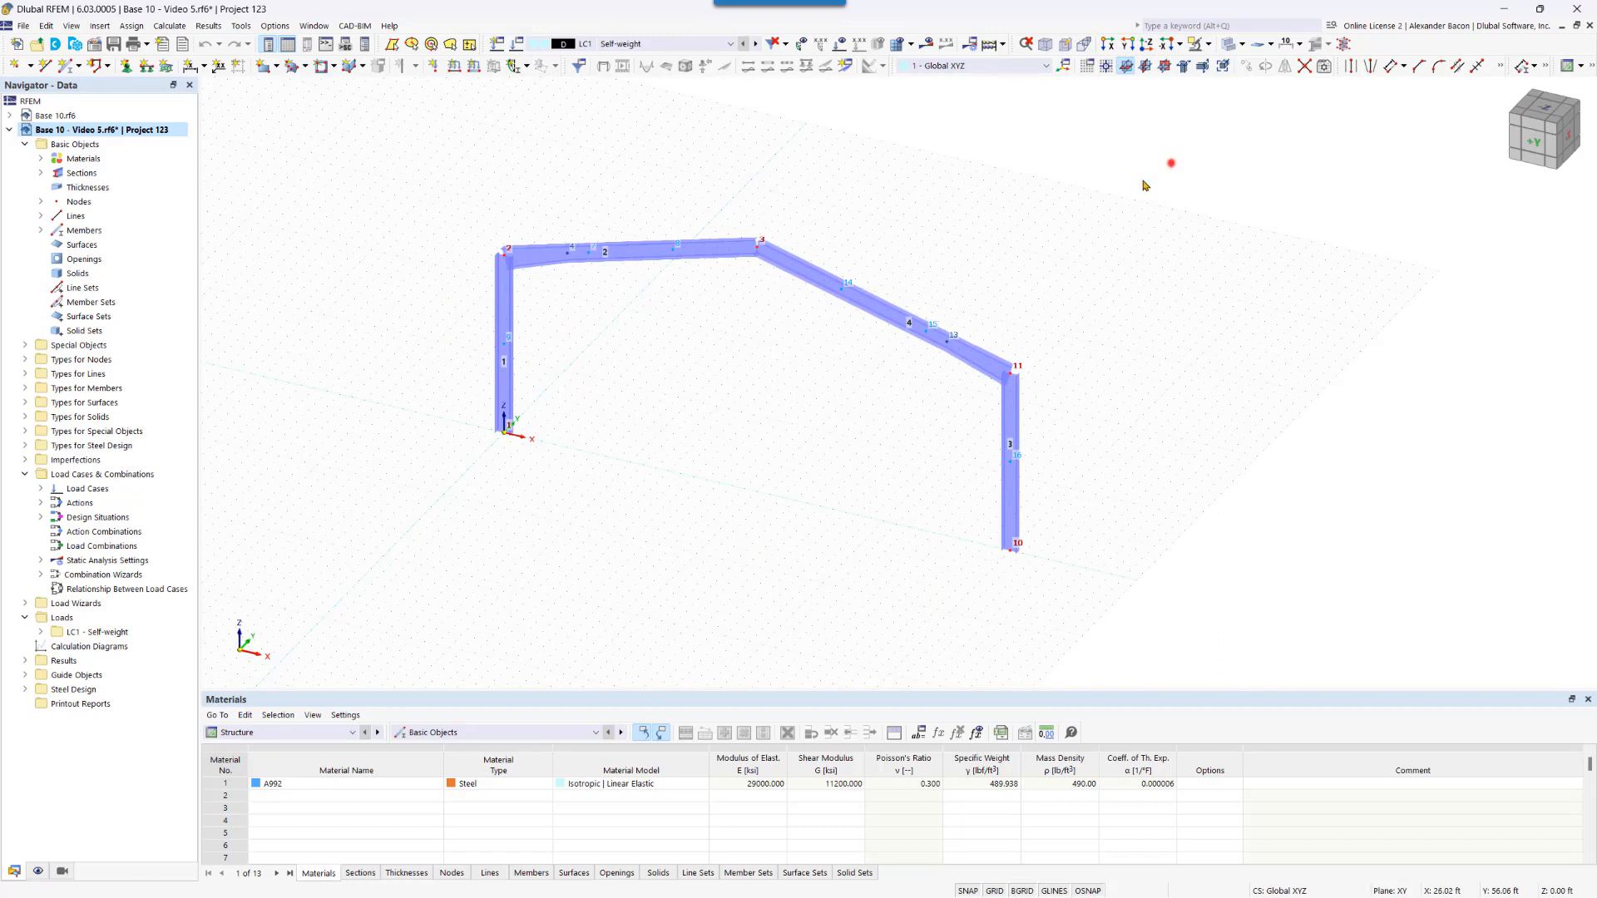
Select the whole frame and set up a Move/Copy operation with 3 copies and a Y displacement of 15 ft.
left_click_drag(1171, 163, 470, 592)
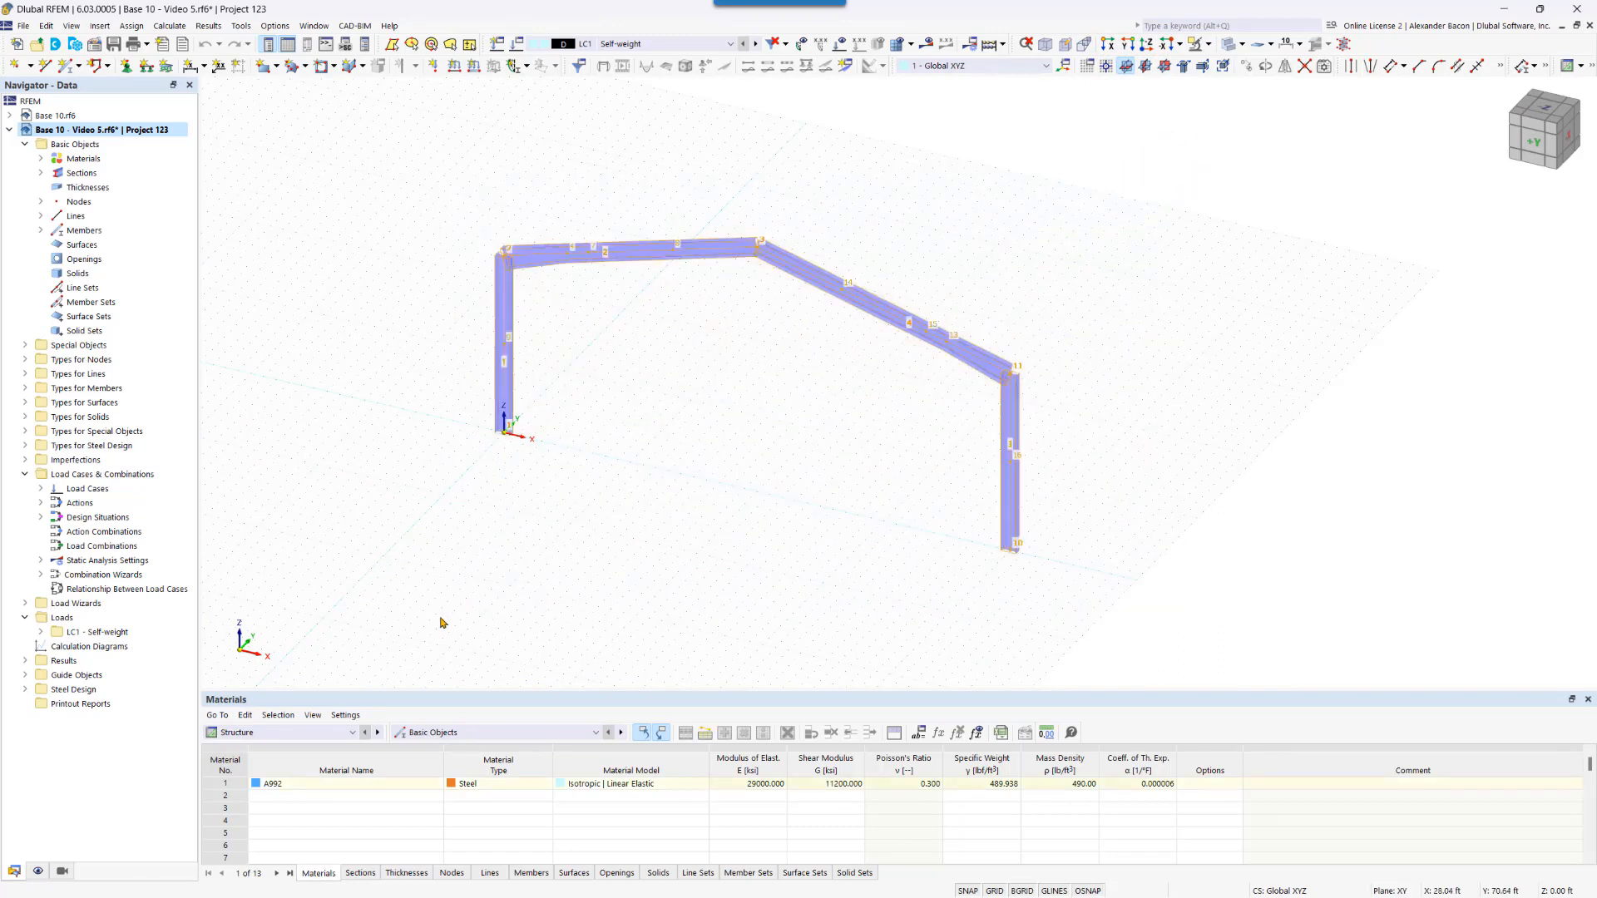
left_click(1247, 65)
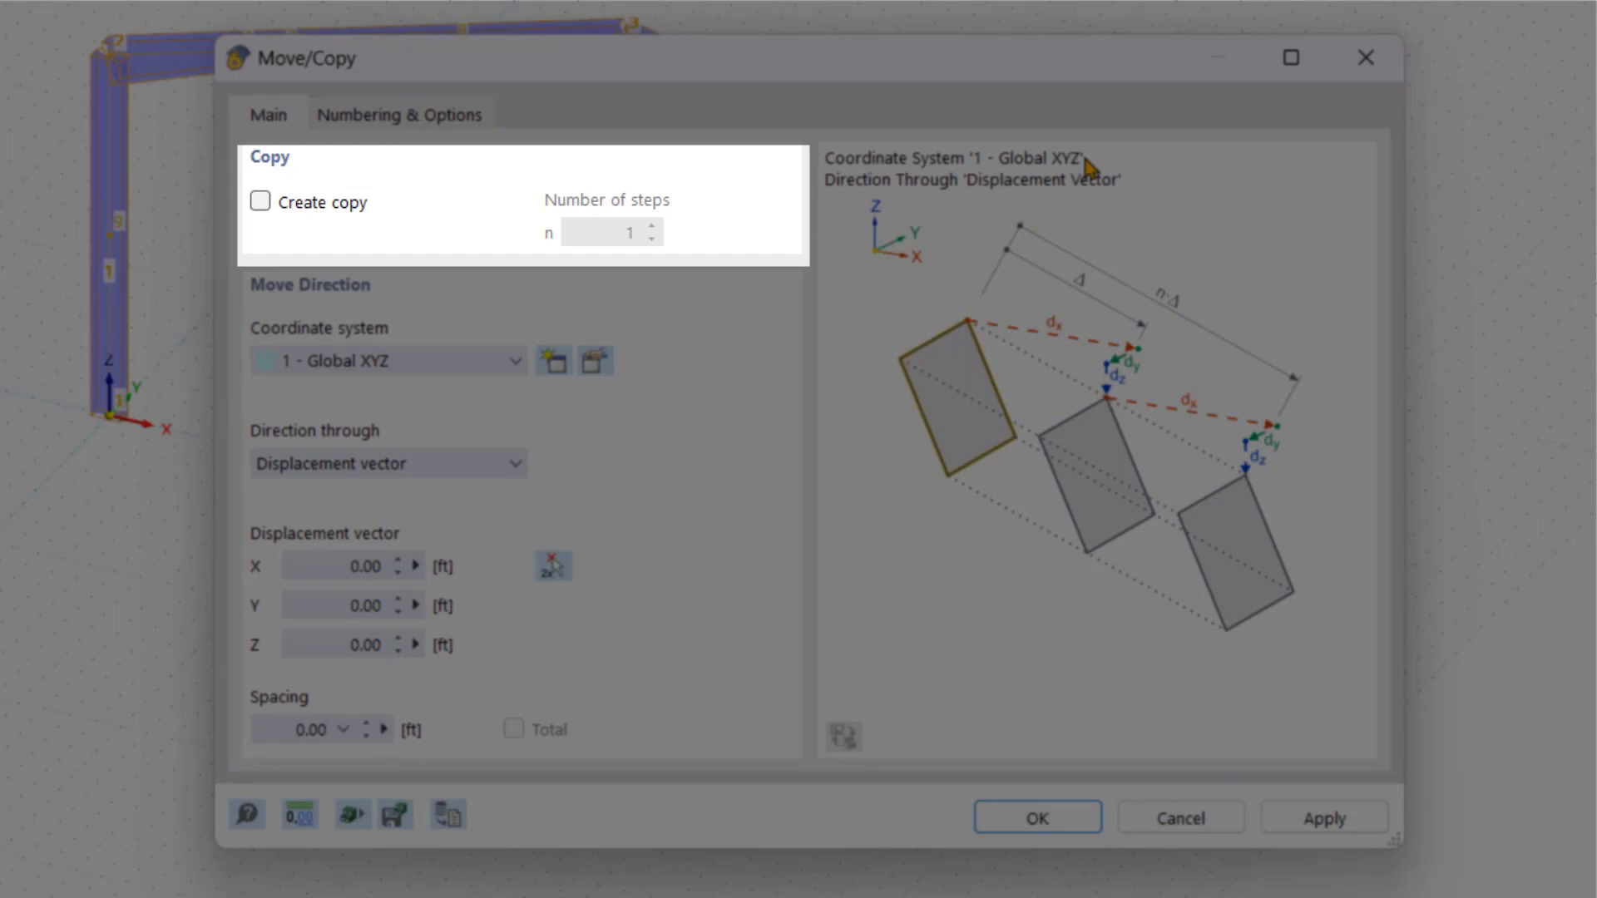
left_click(320, 202)
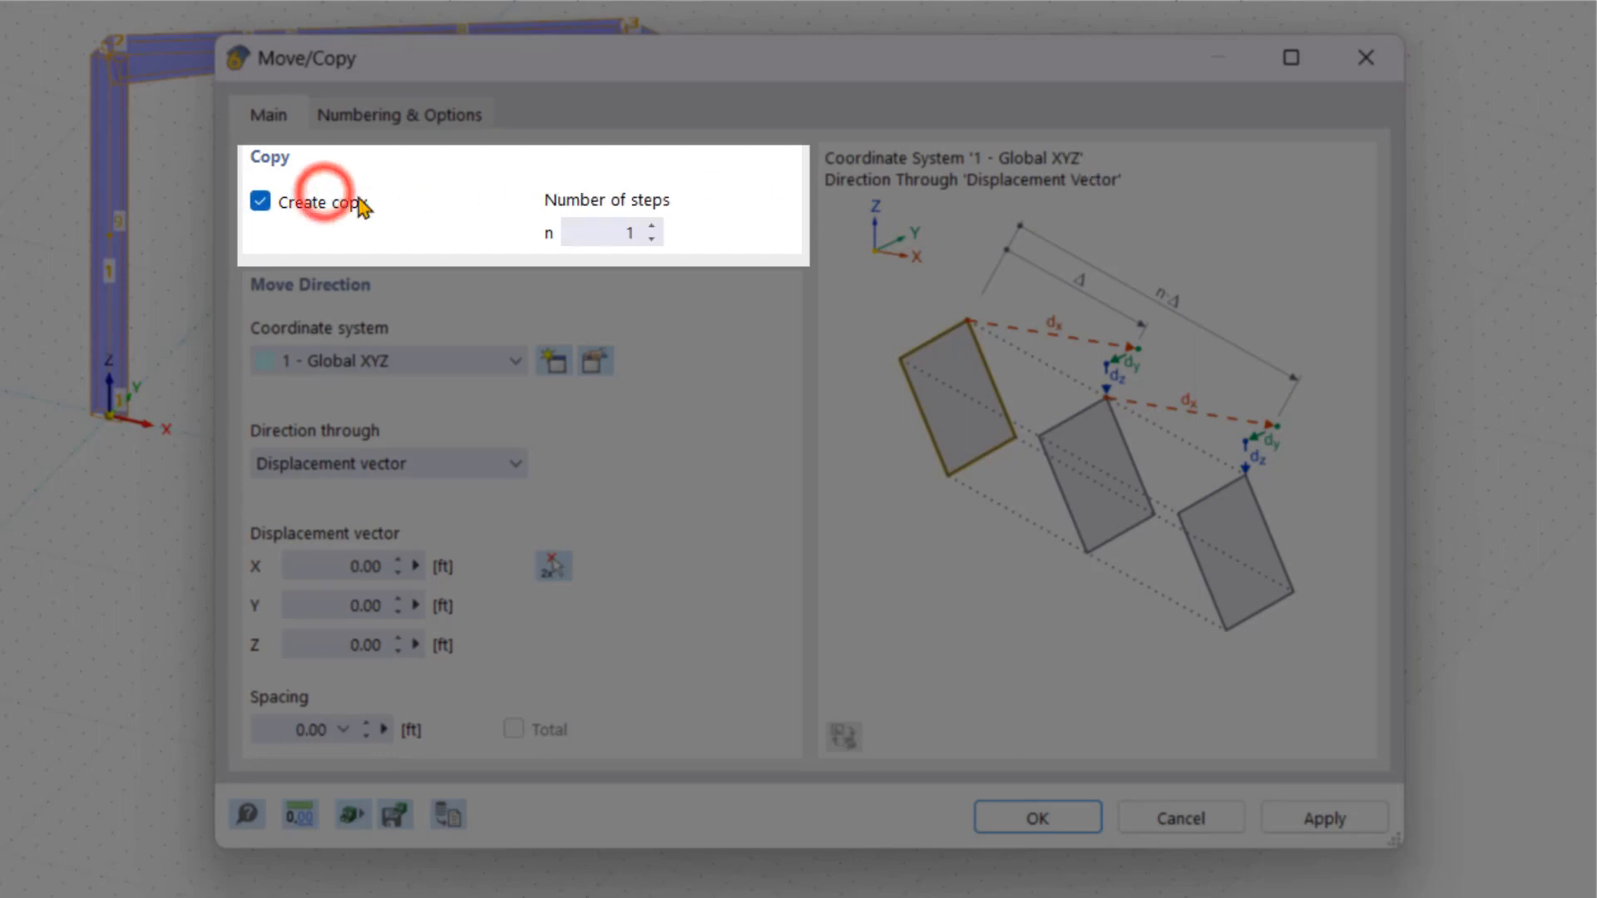
double_click(625, 231)
type("3")
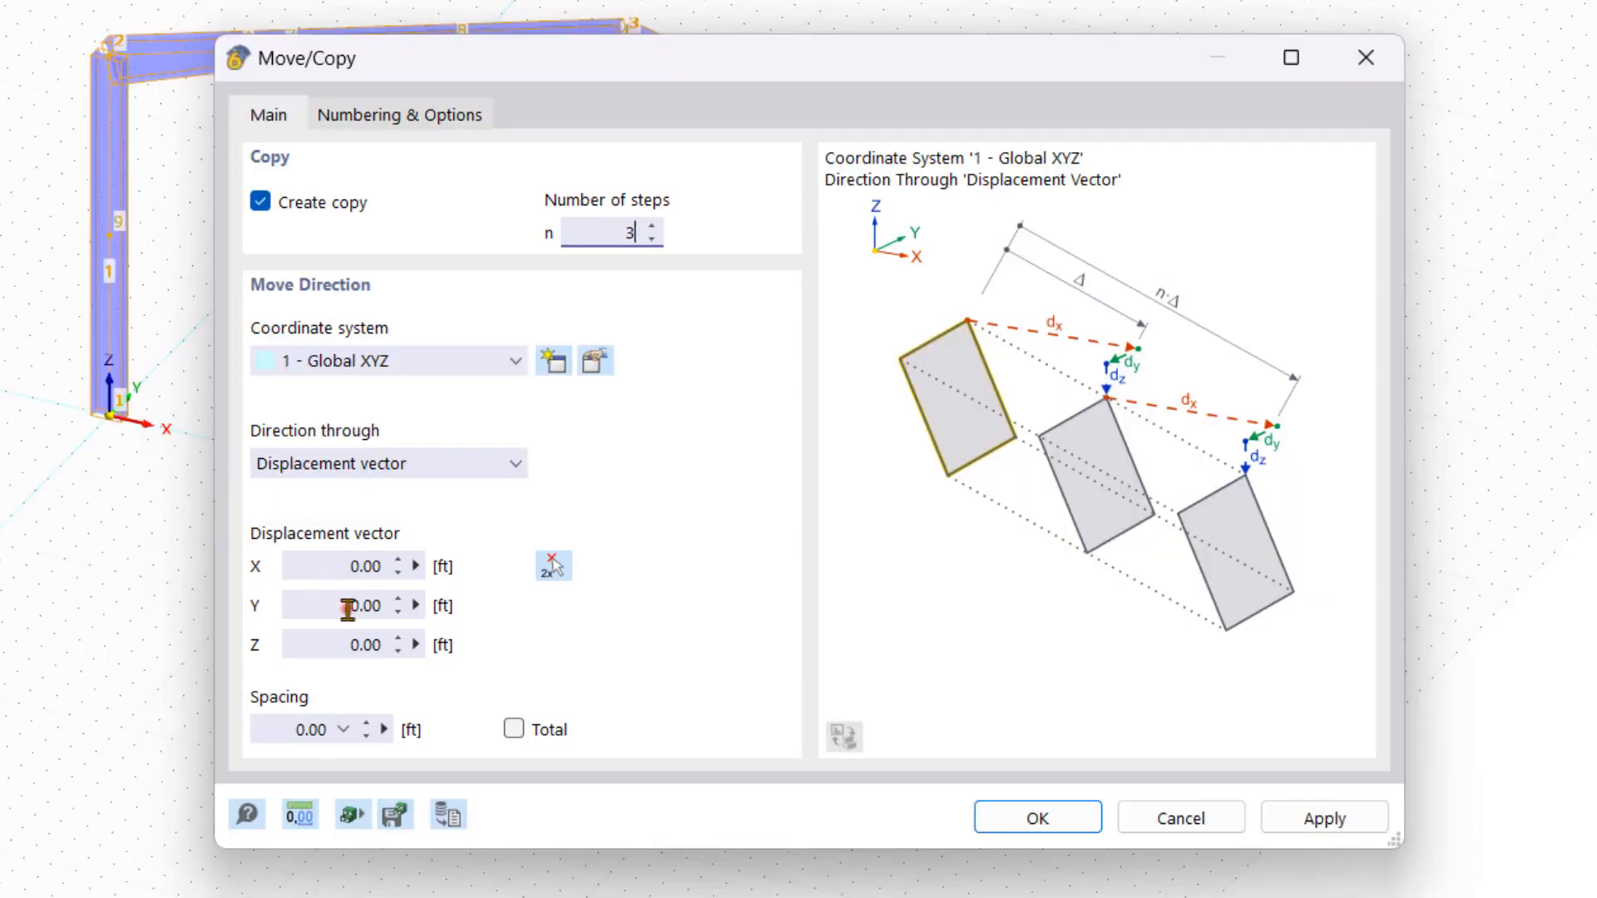
left_click(345, 600)
type("15")
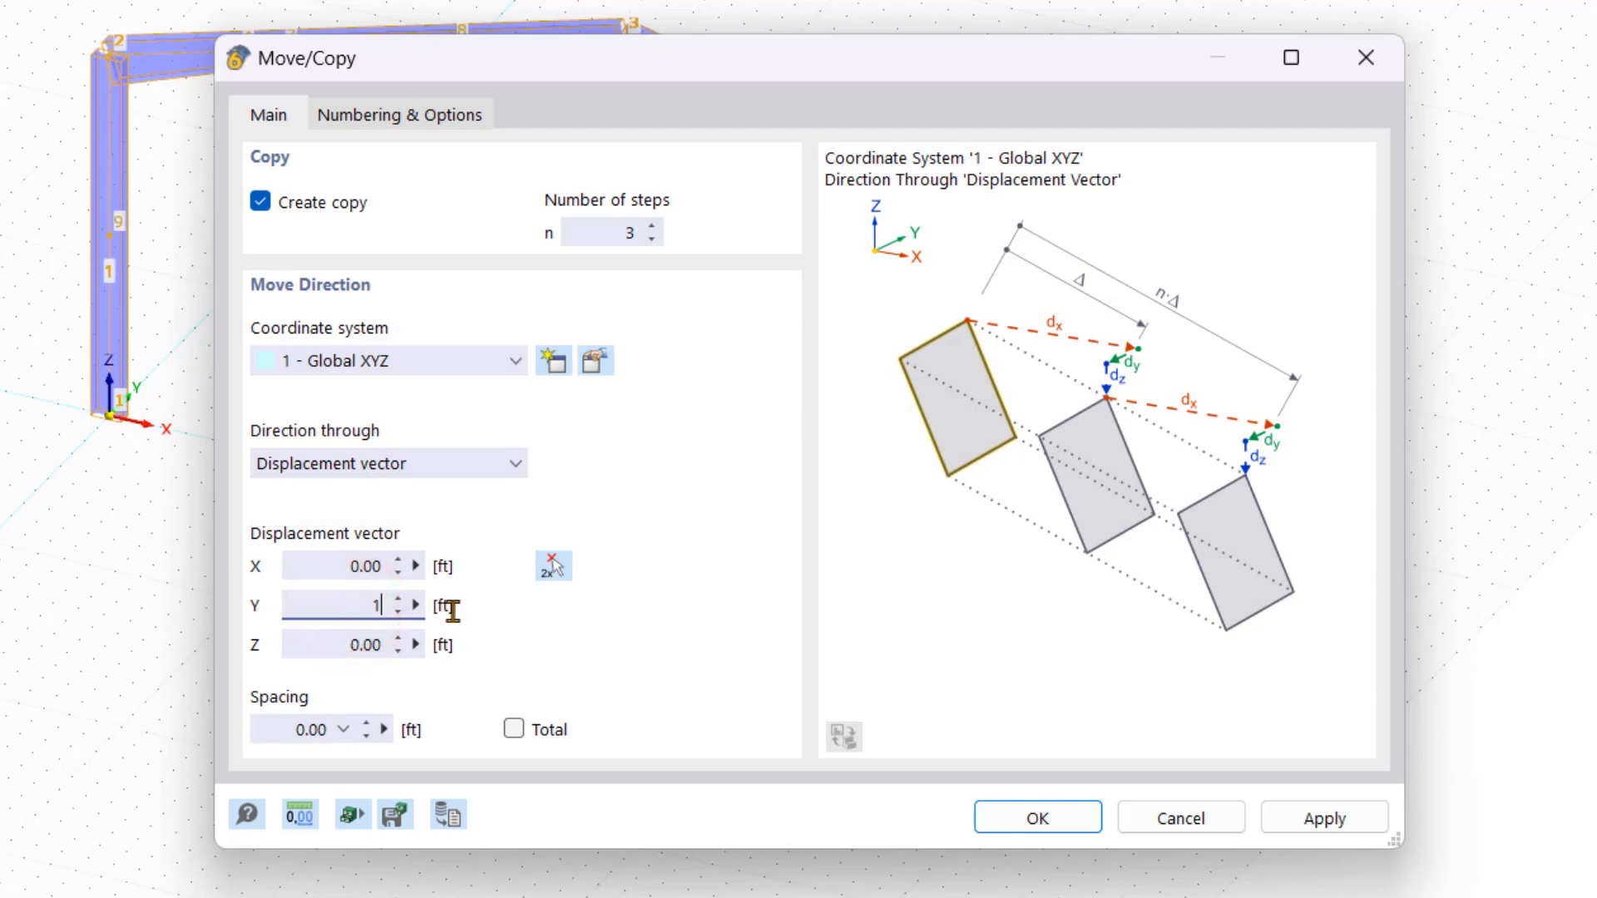
left_click(635, 663)
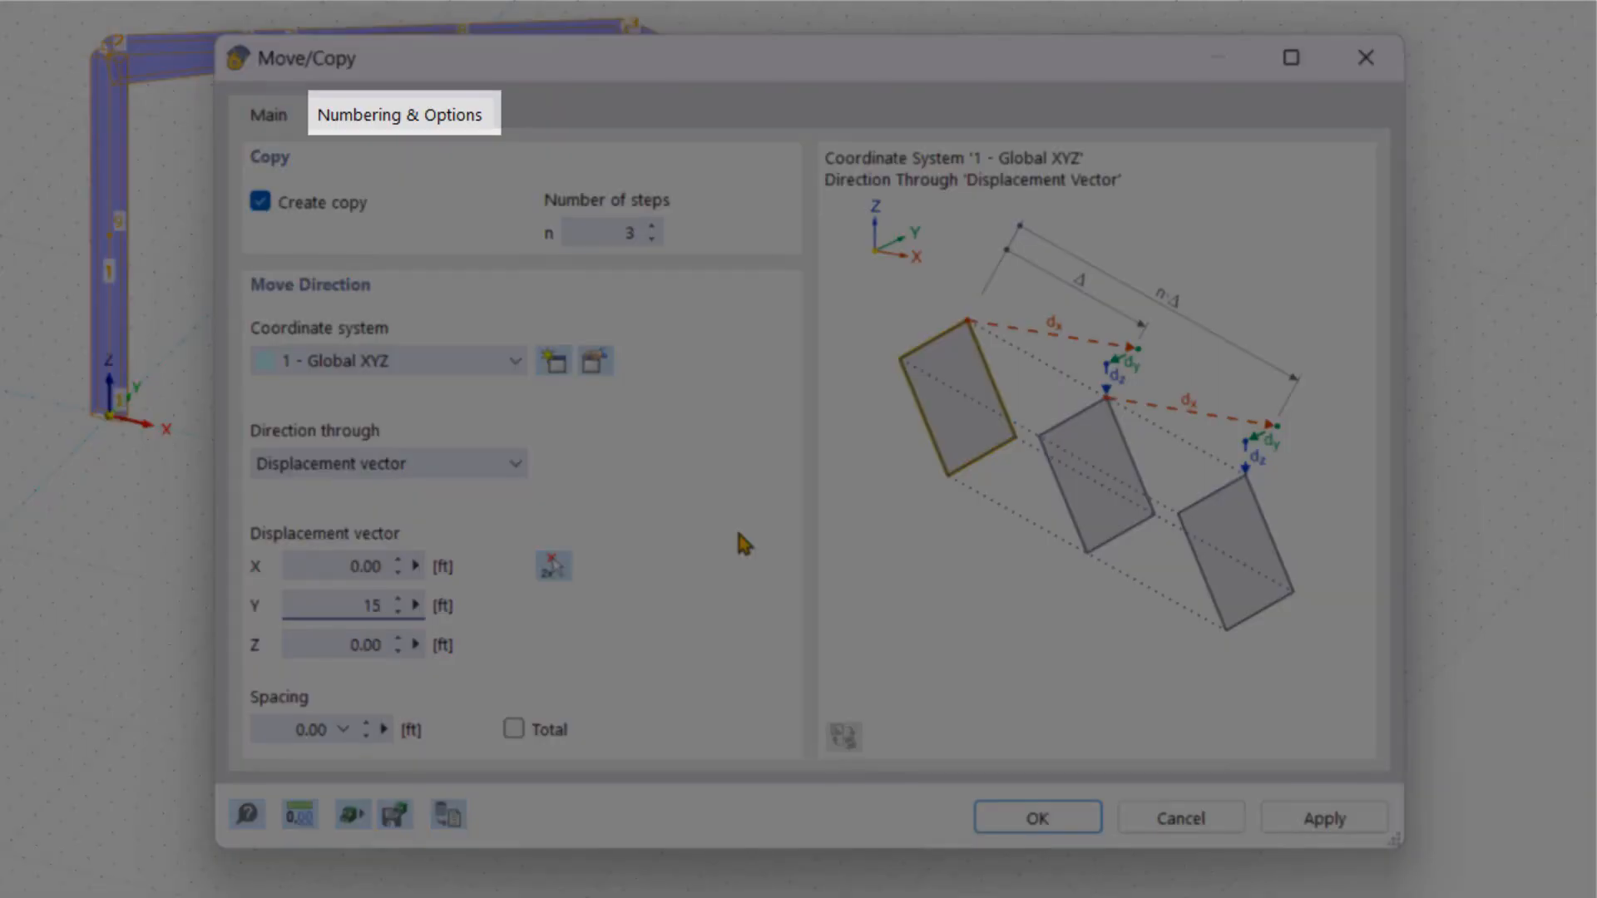
Enable step links that connect the copied nodes with members, using a new template member of type Truss.
left_click(376, 116)
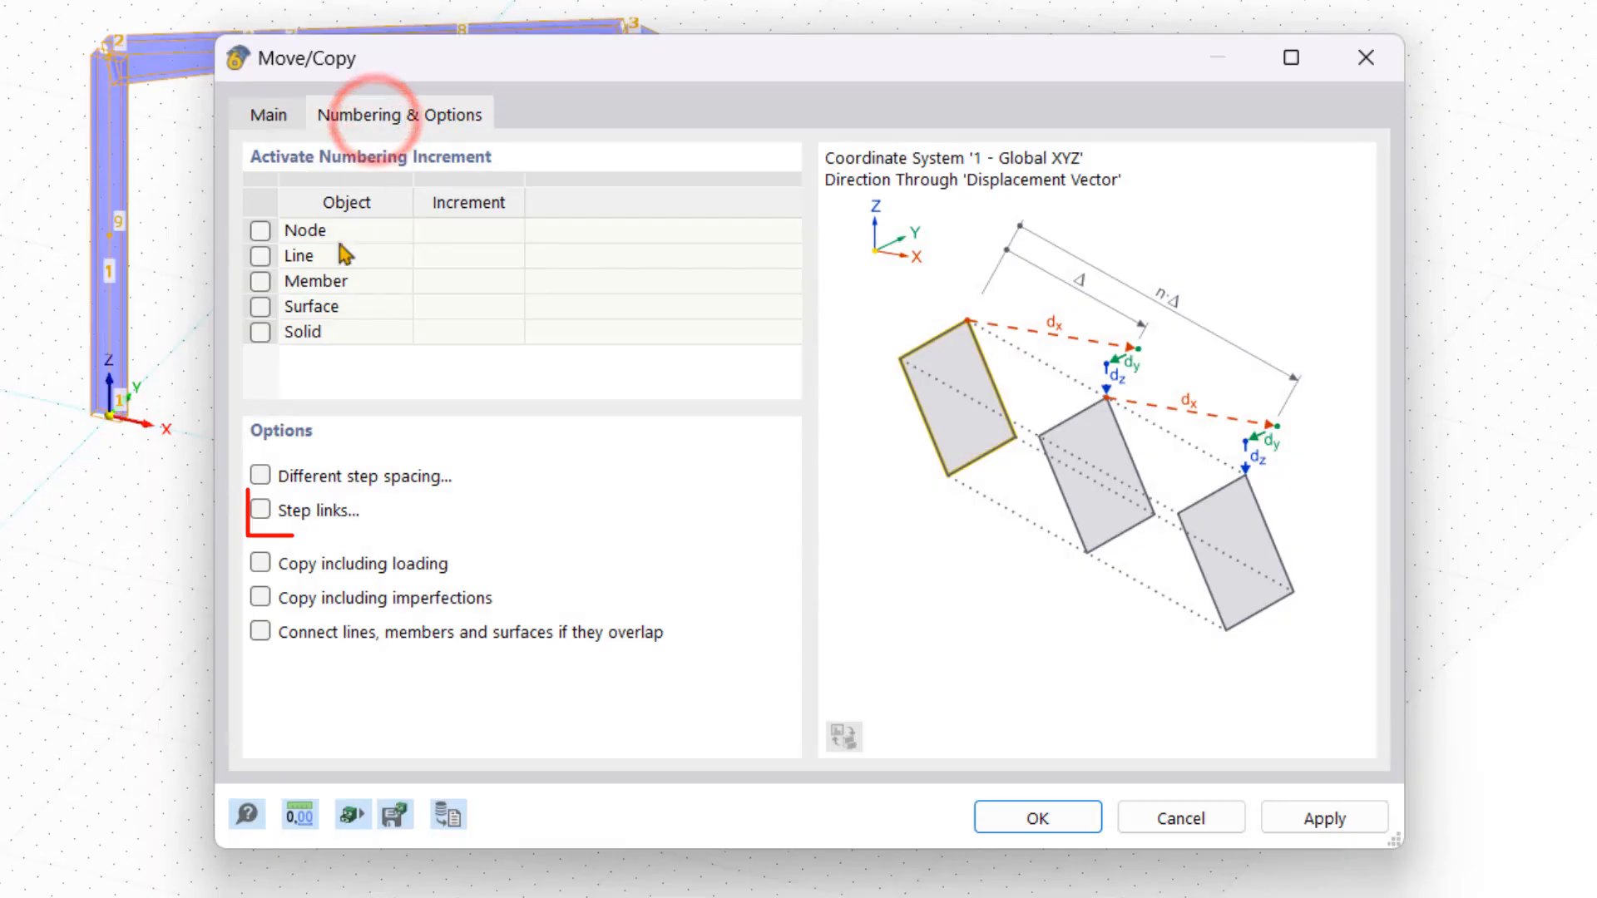
left_click(261, 509)
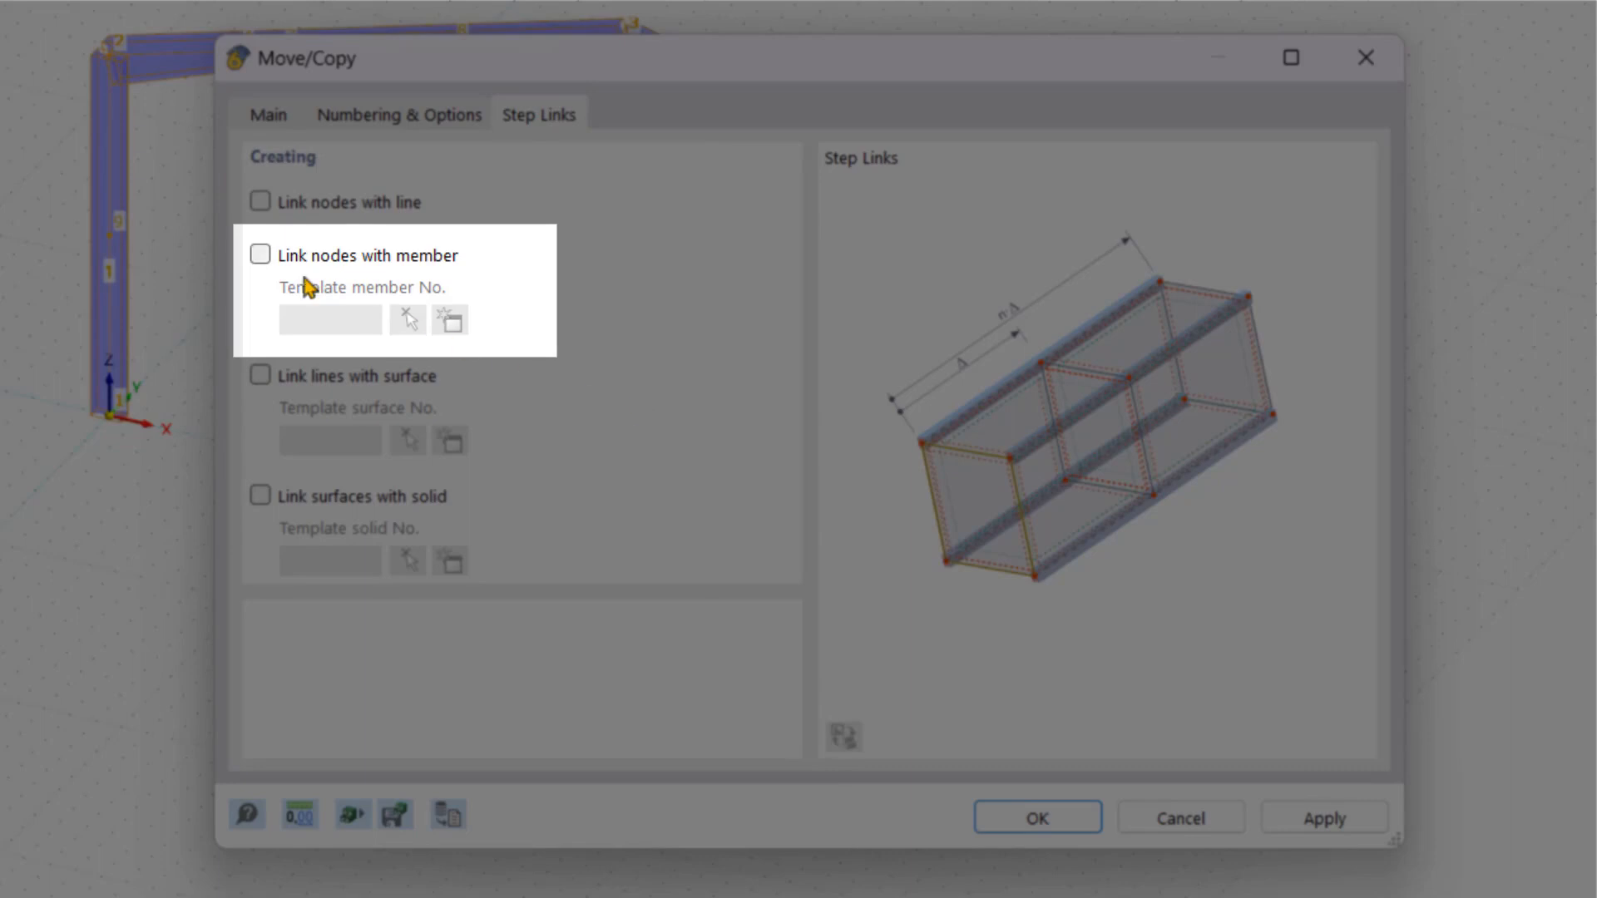
left_click(260, 255)
left_click(439, 323)
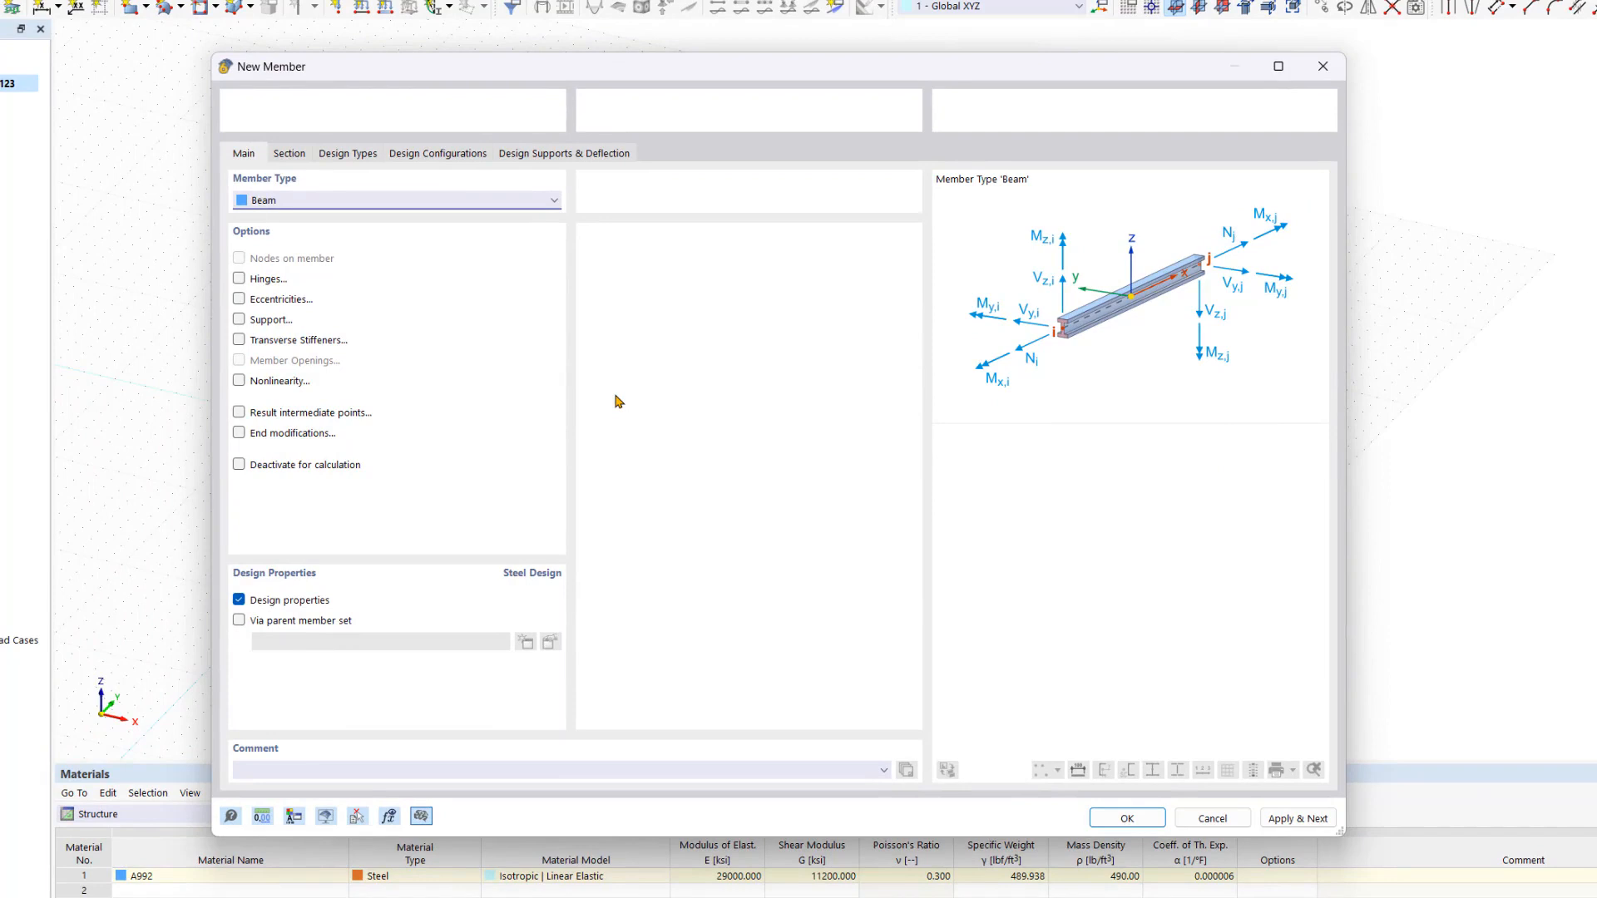
left_click(331, 203)
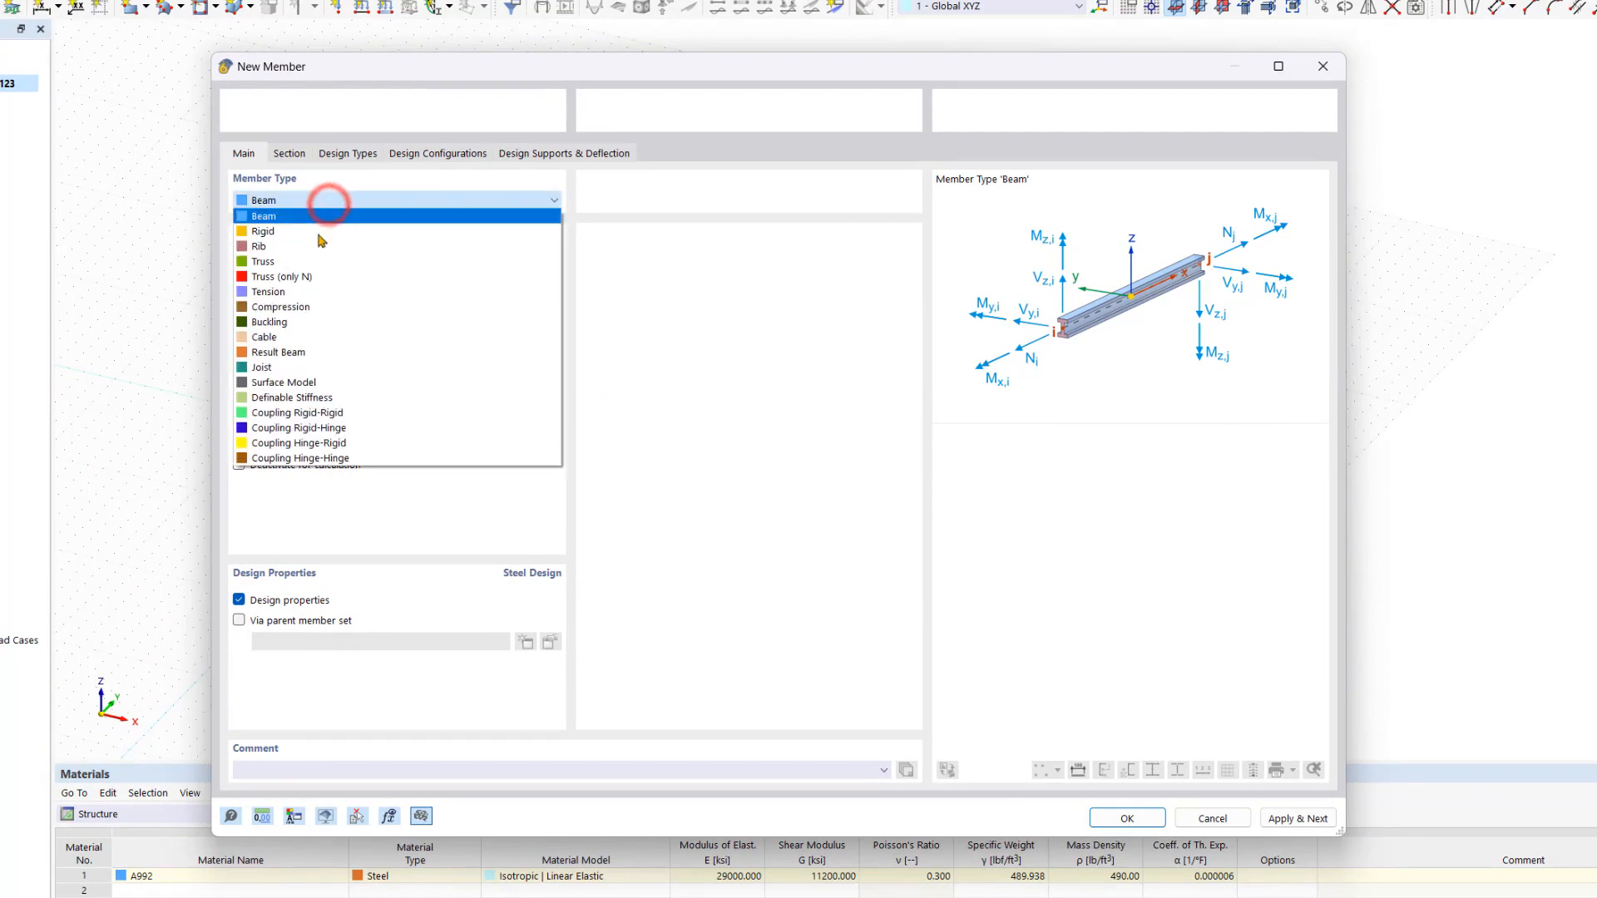
left_click(311, 263)
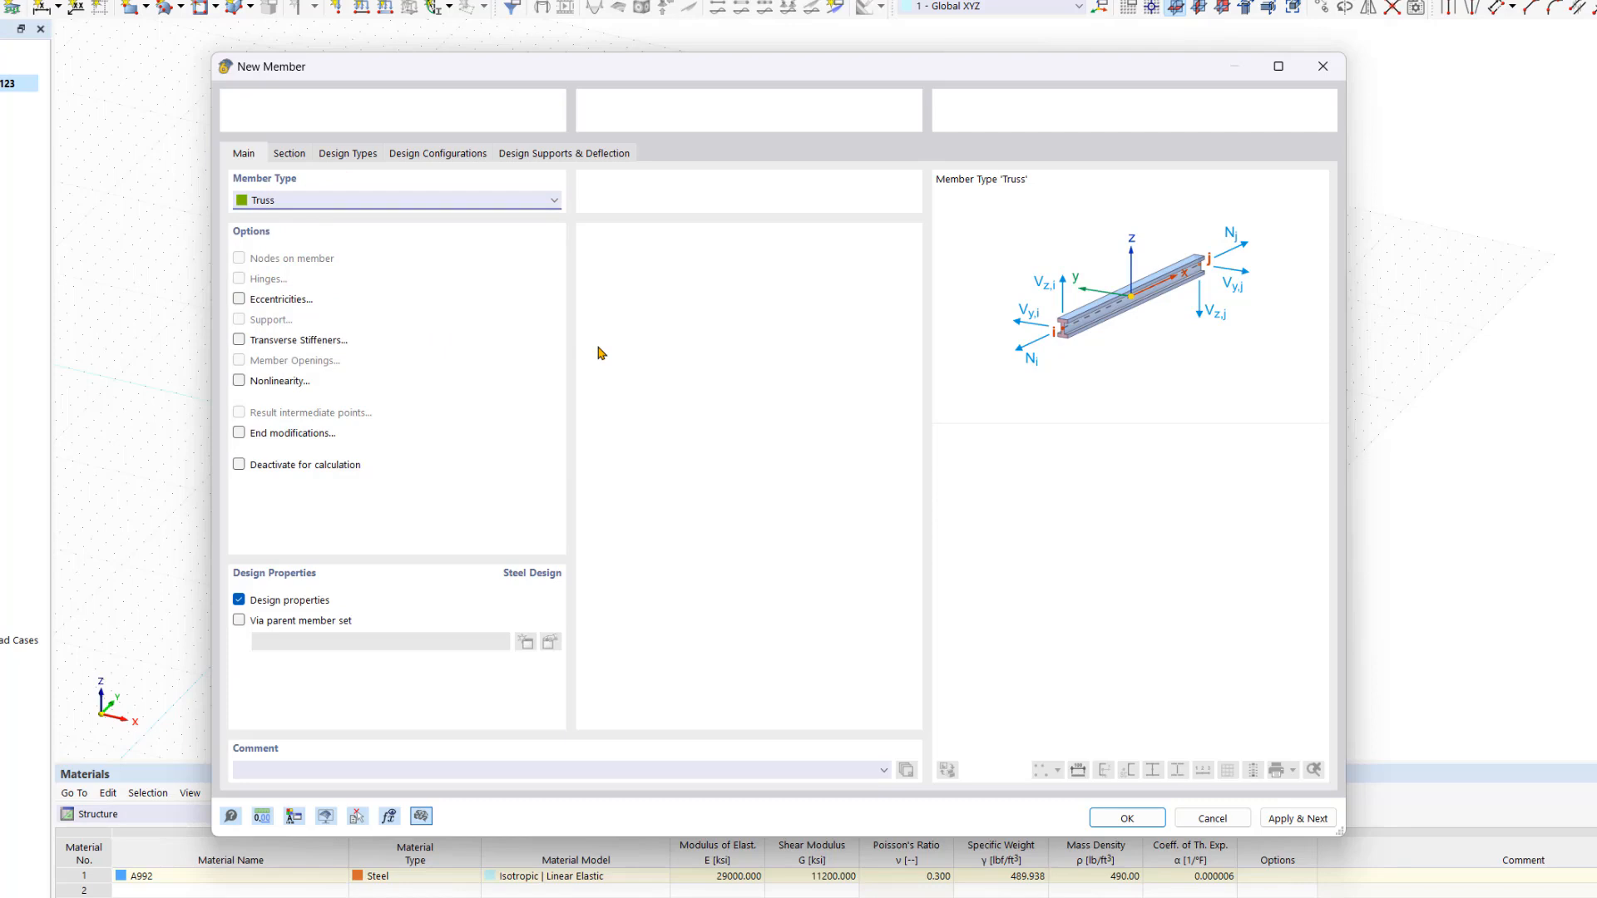
Filter the section library for the template member to circular hollow sections, region United States, standard AISC 15.
left_click(291, 154)
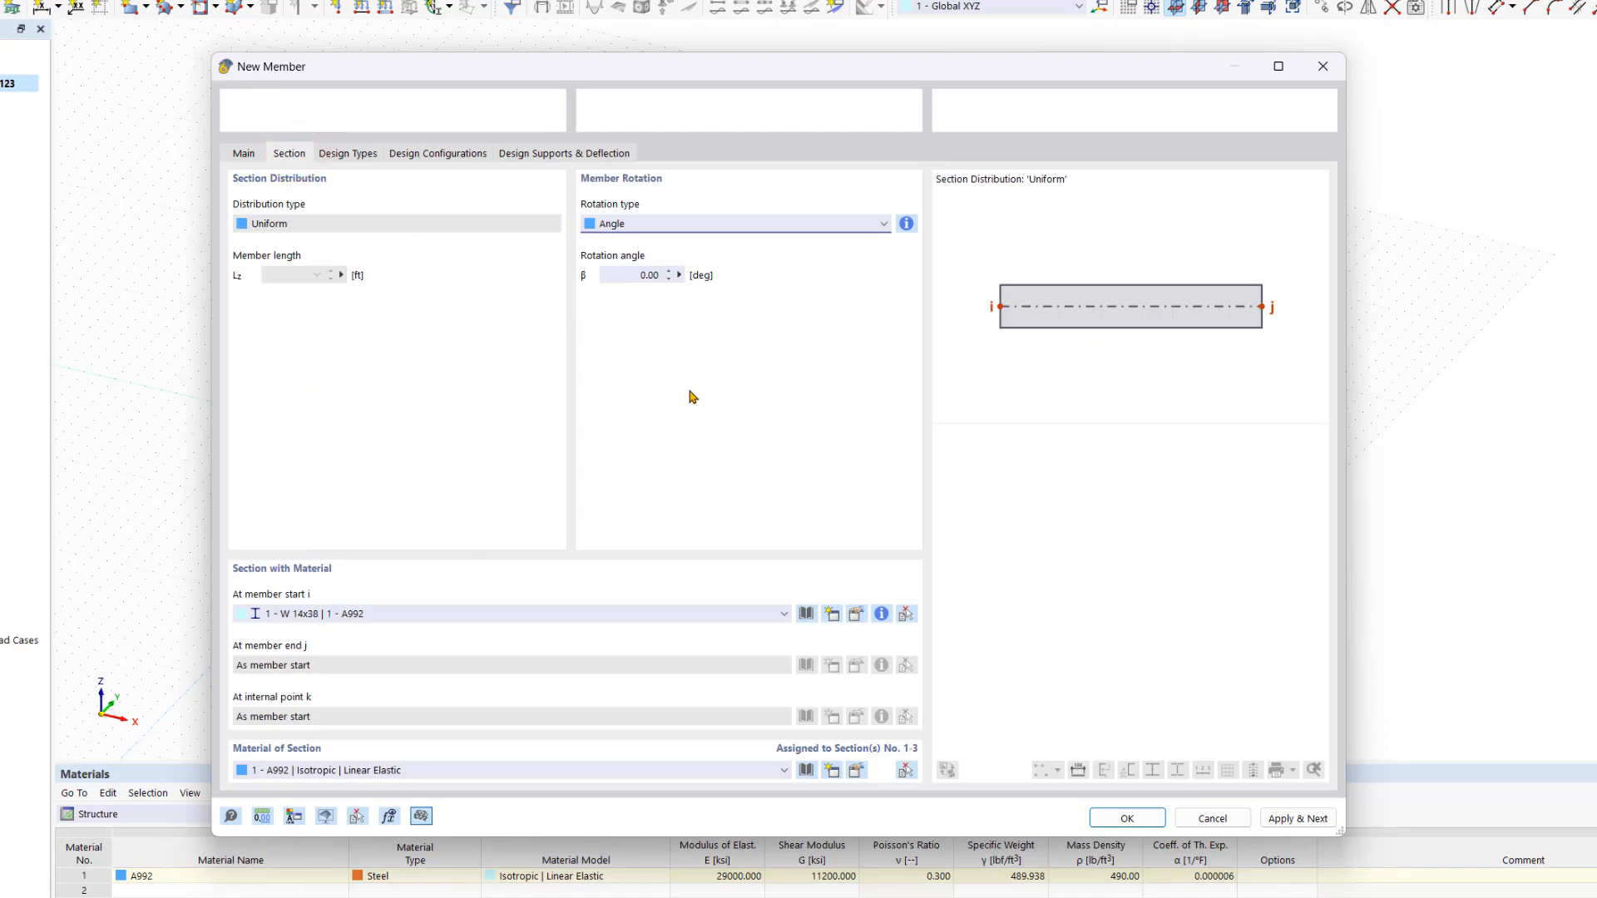
left_click(806, 614)
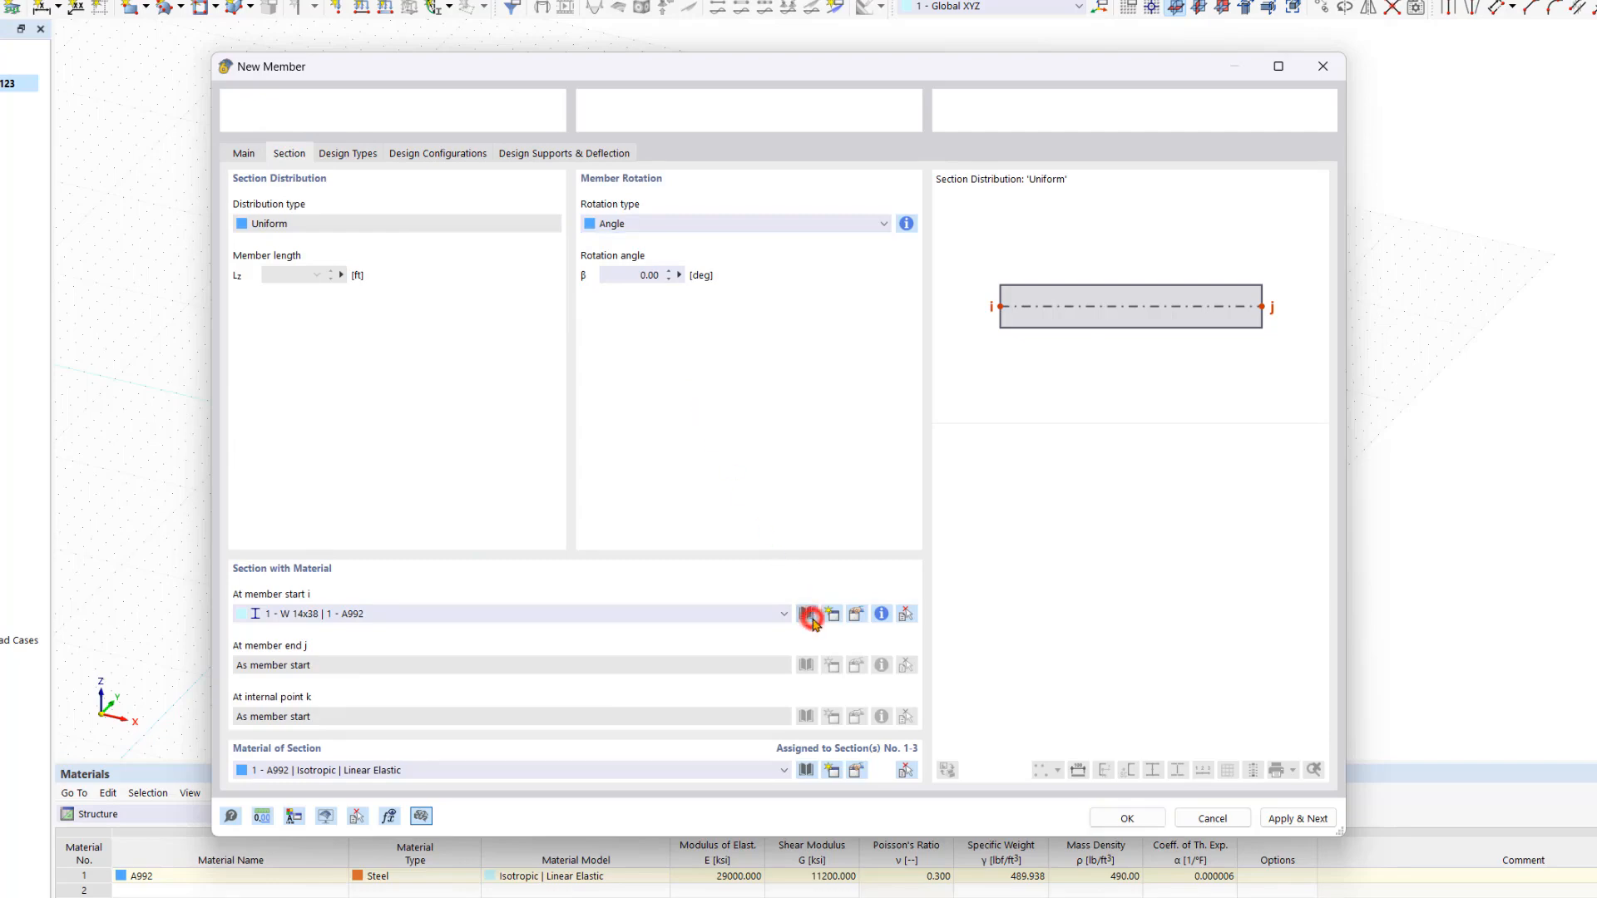
left_click(512, 201)
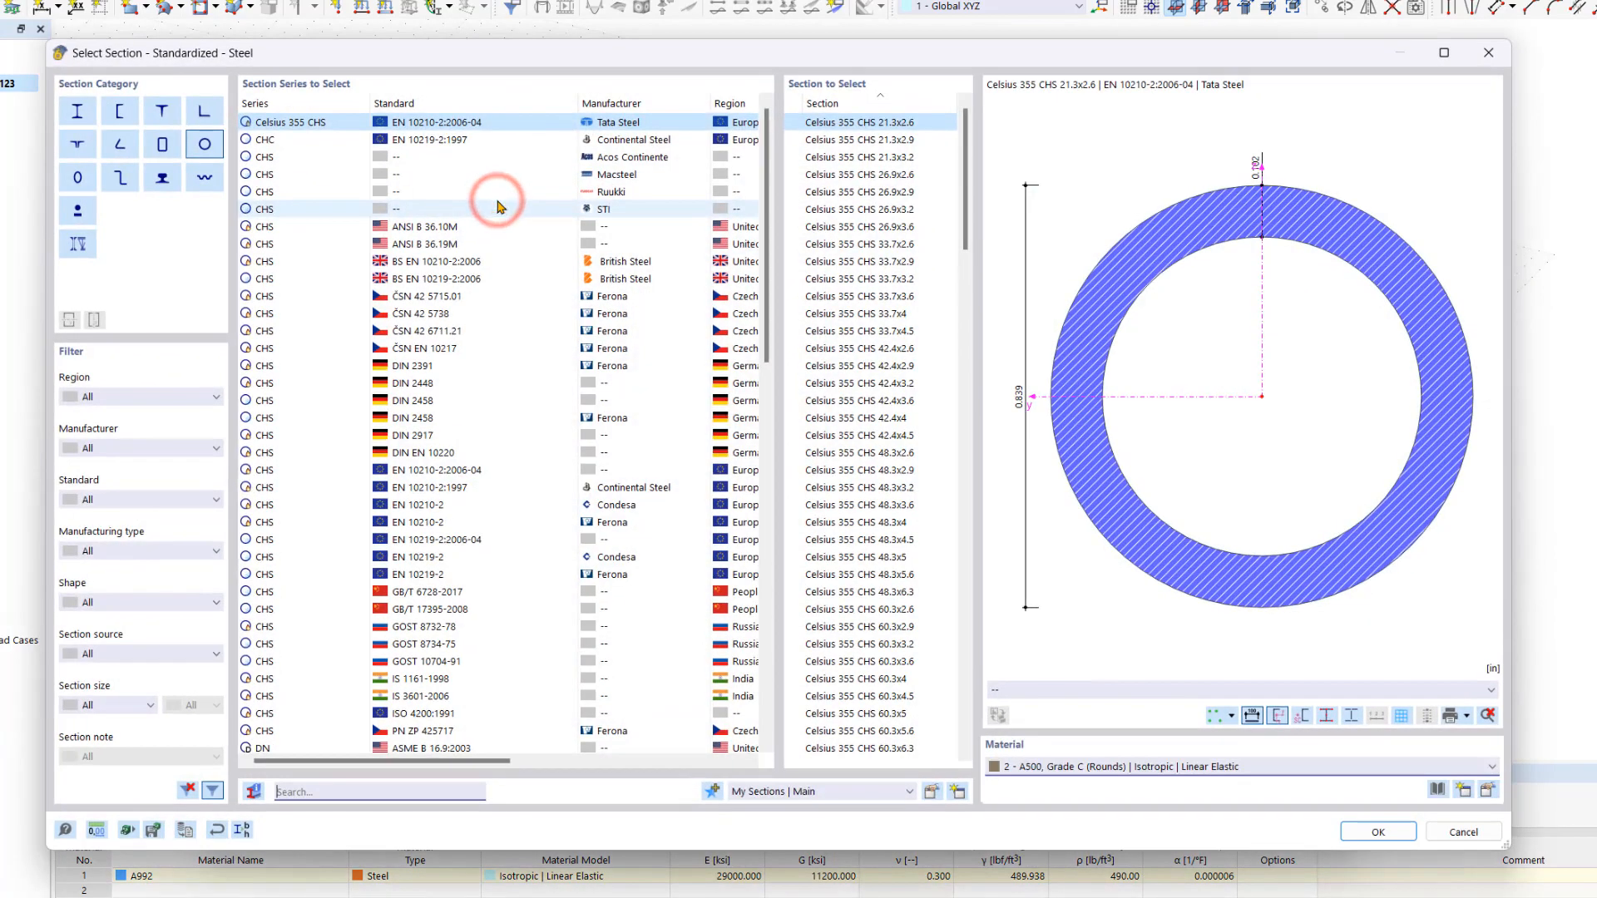
left_click(193, 397)
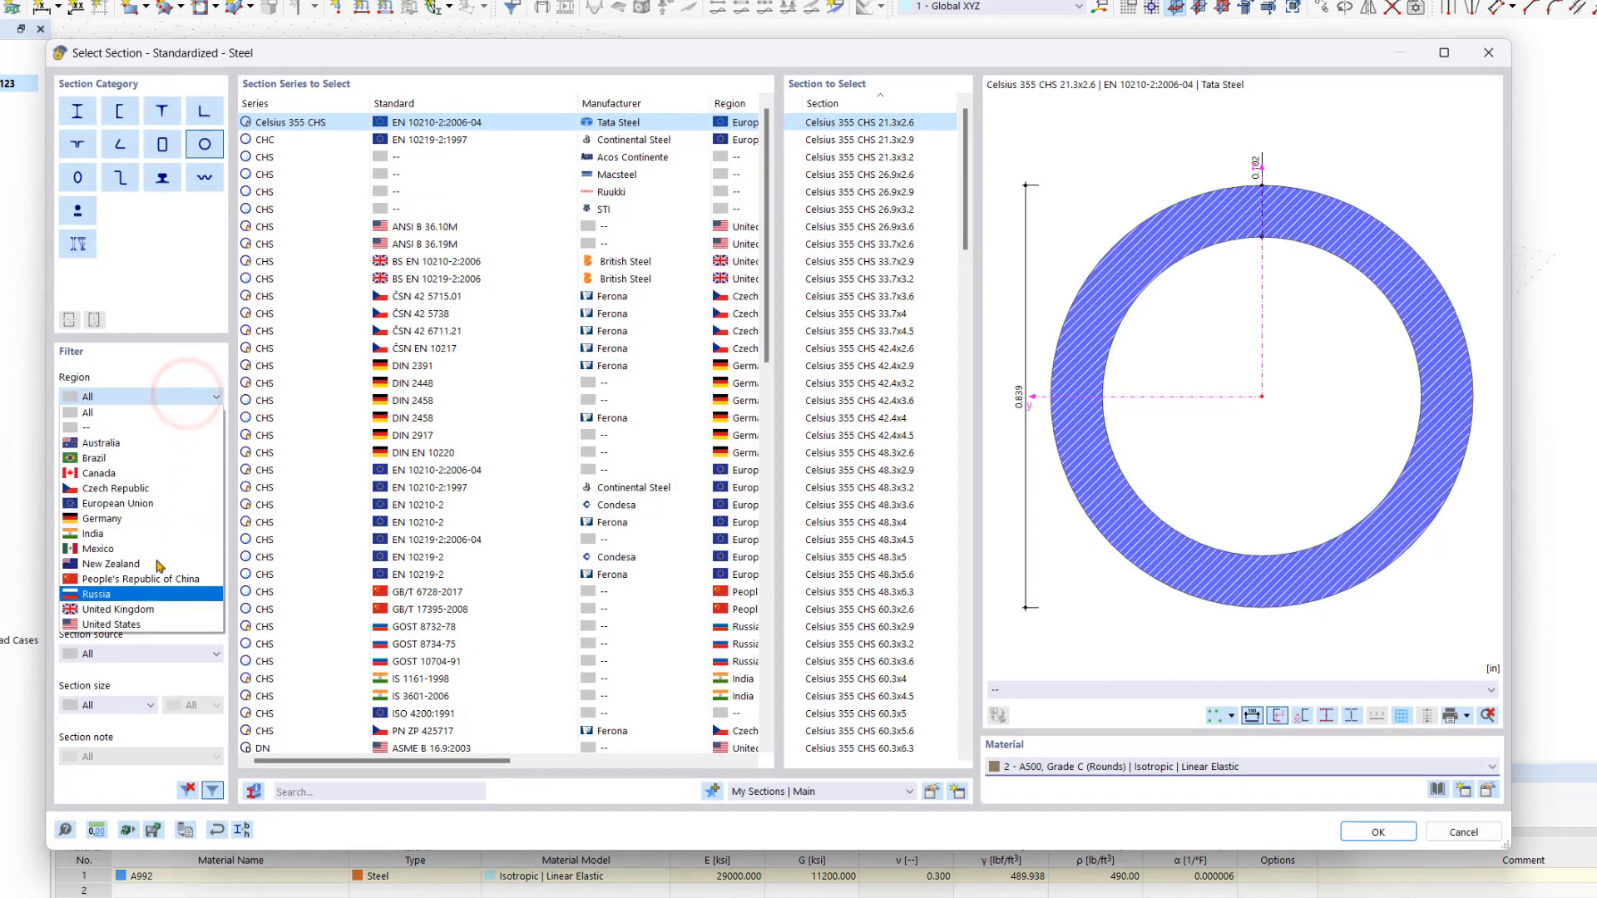
left_click(146, 625)
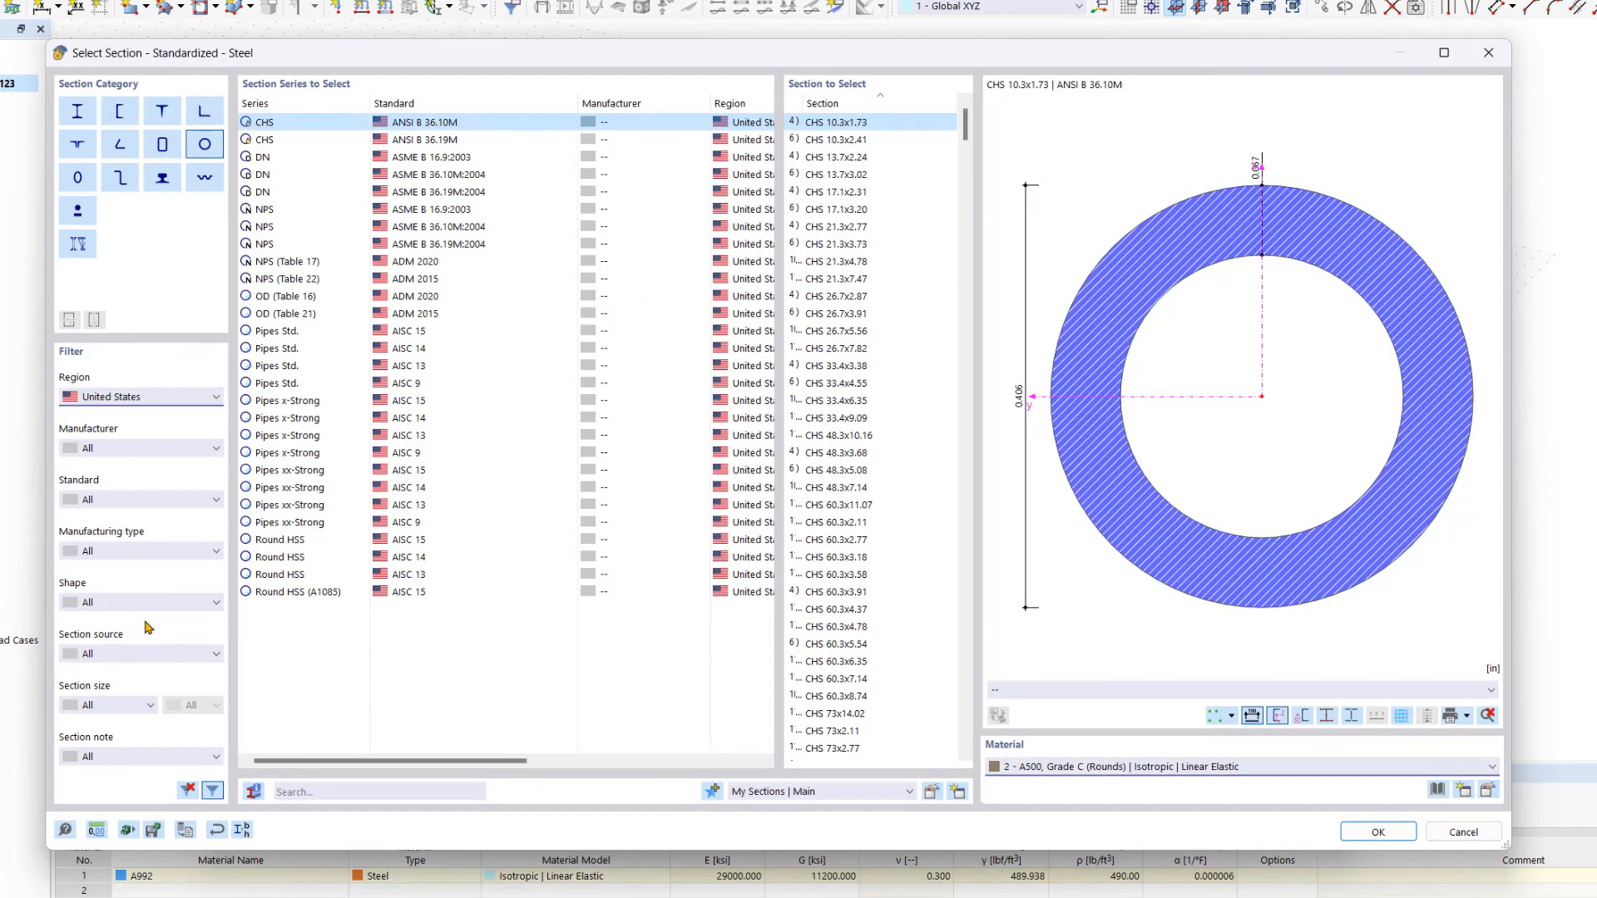
left_click(112, 448)
left_click(120, 500)
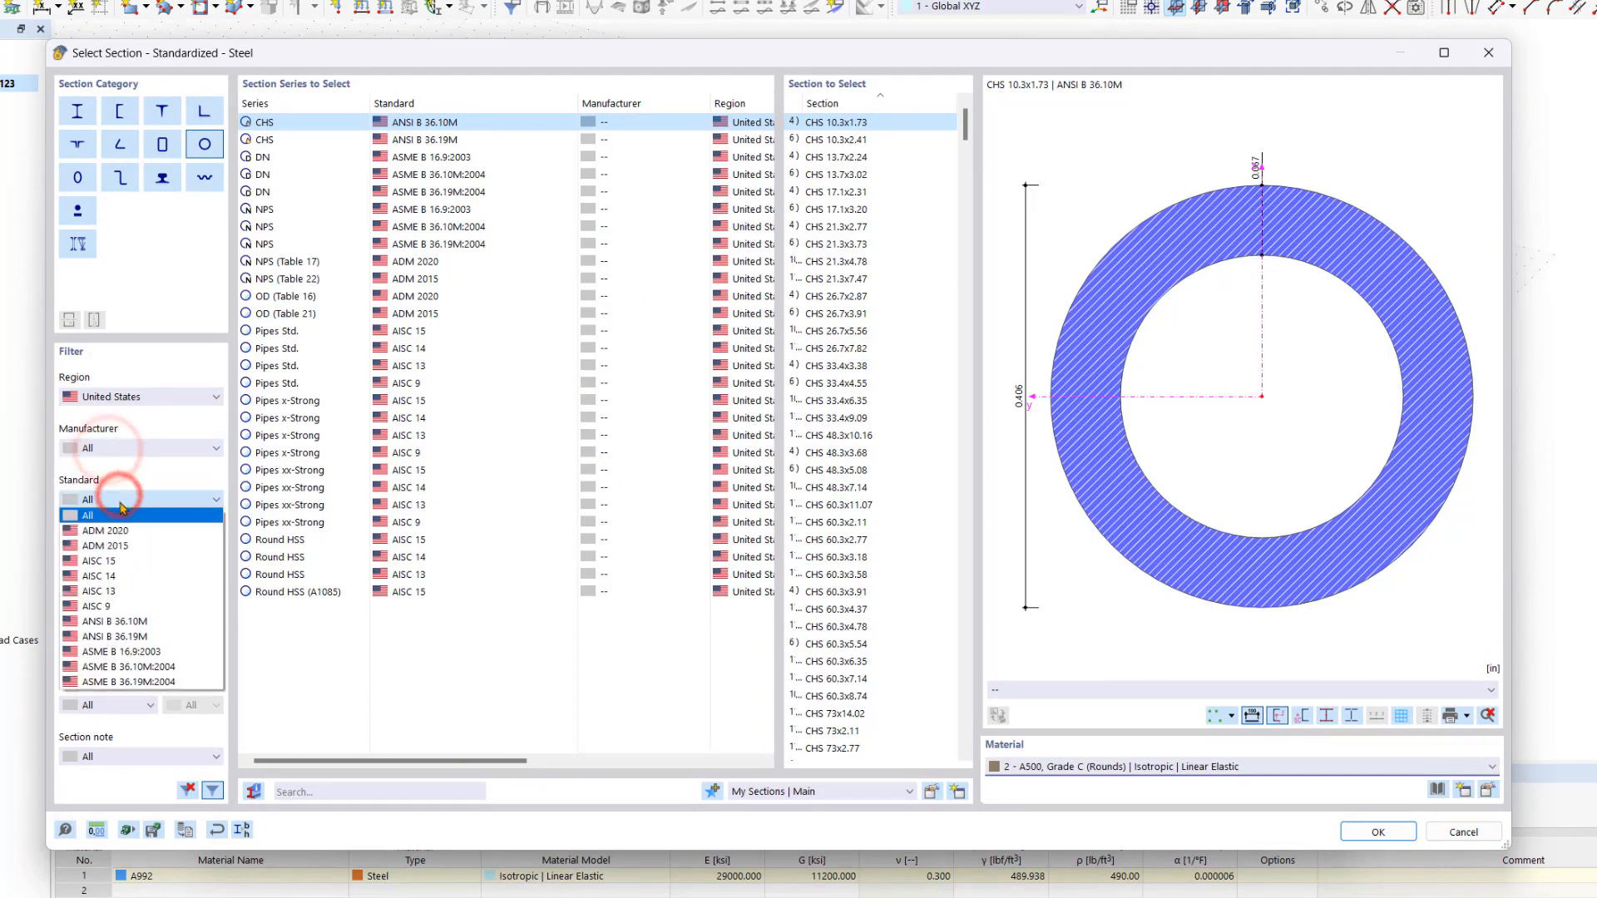
left_click(127, 562)
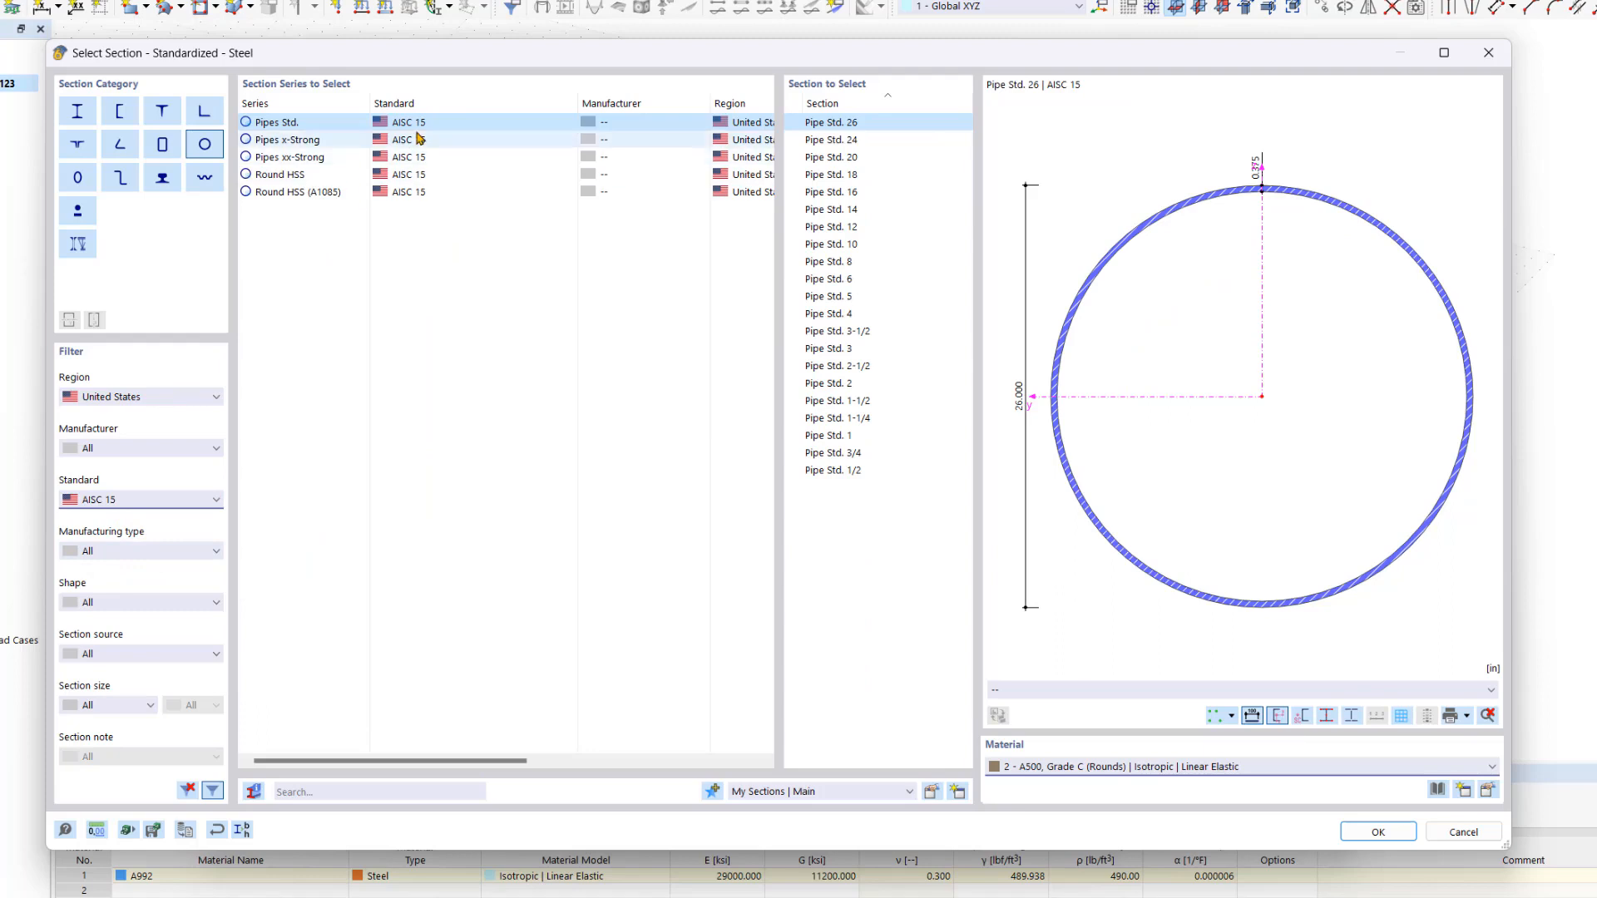
Assign the Round HSS 6.625x0.312 section to the template member and create the linked frame copies.
left_click(408, 174)
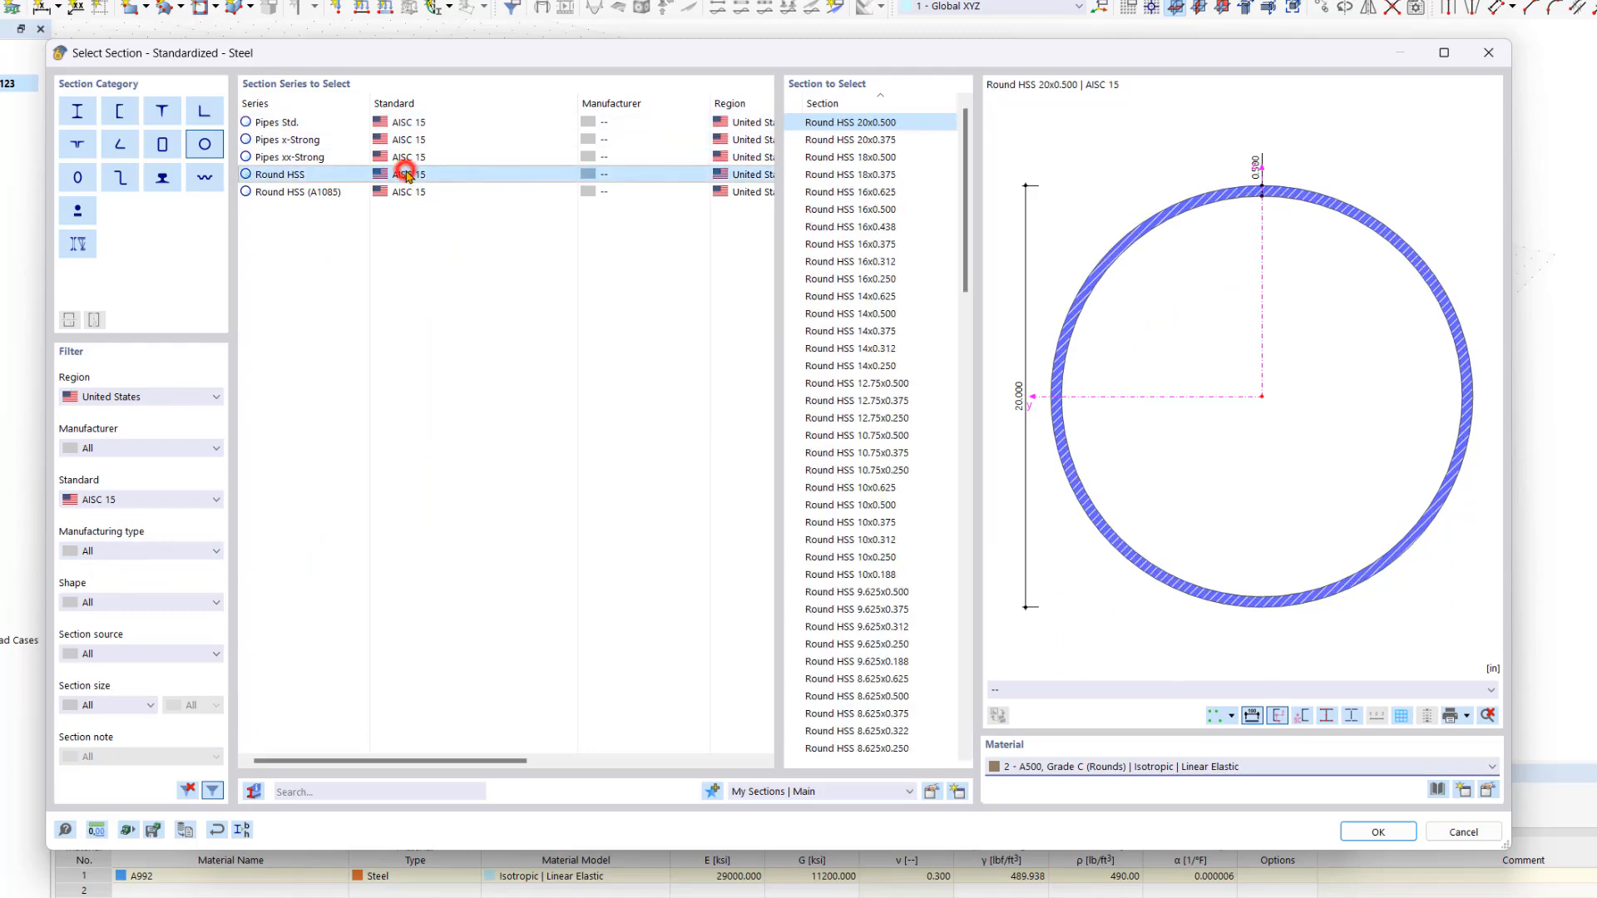
scroll(865, 416, "down", 12)
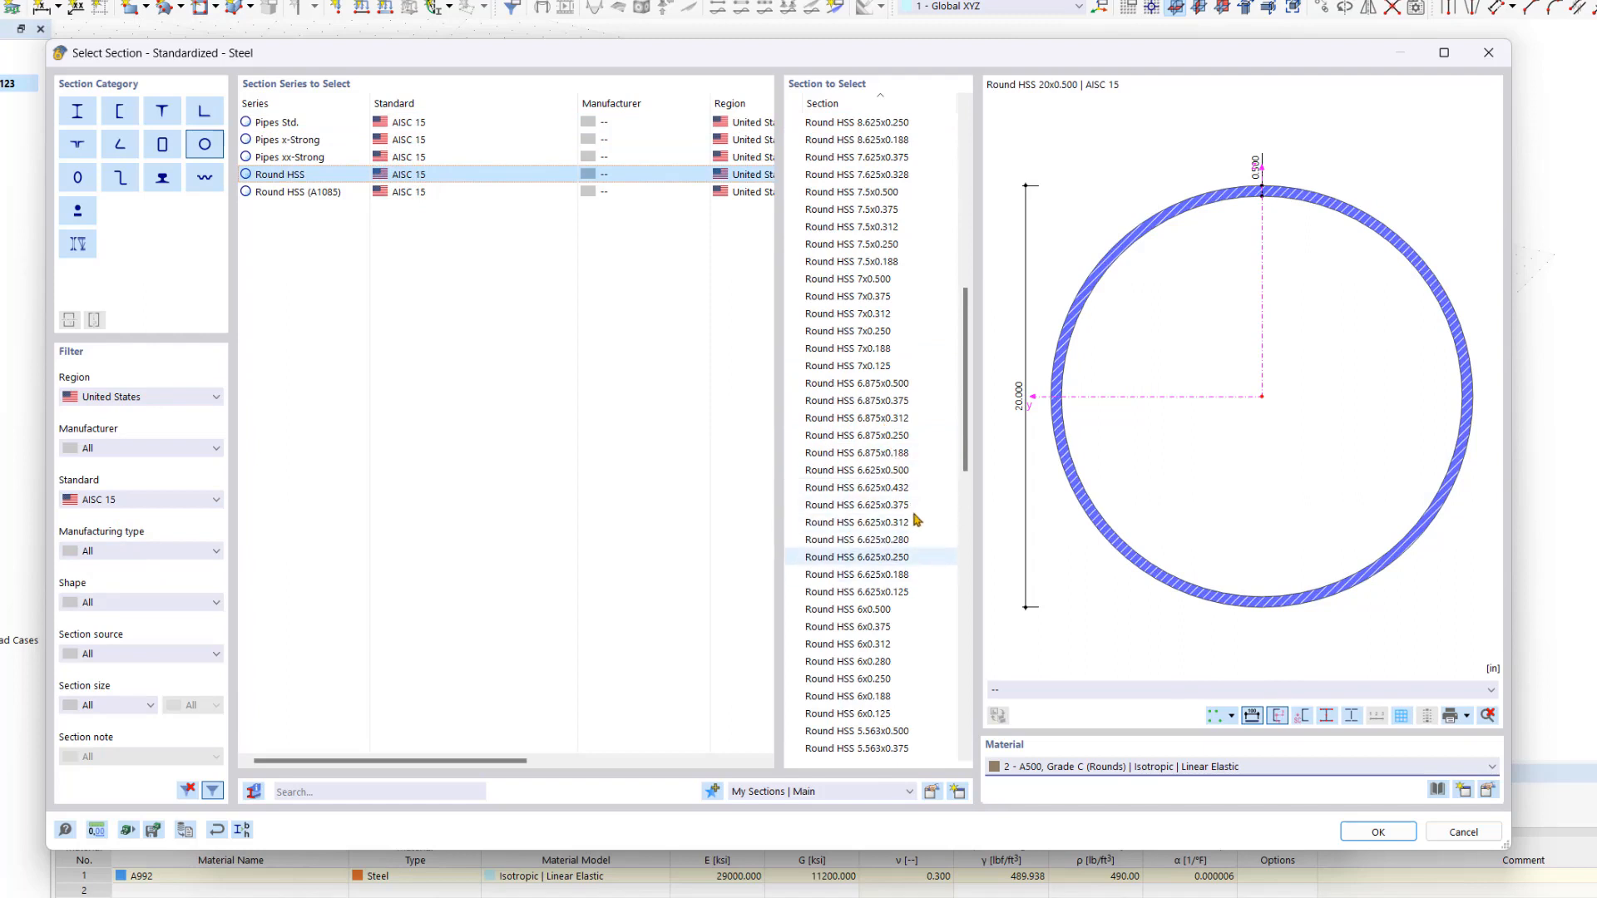
left_click(916, 522)
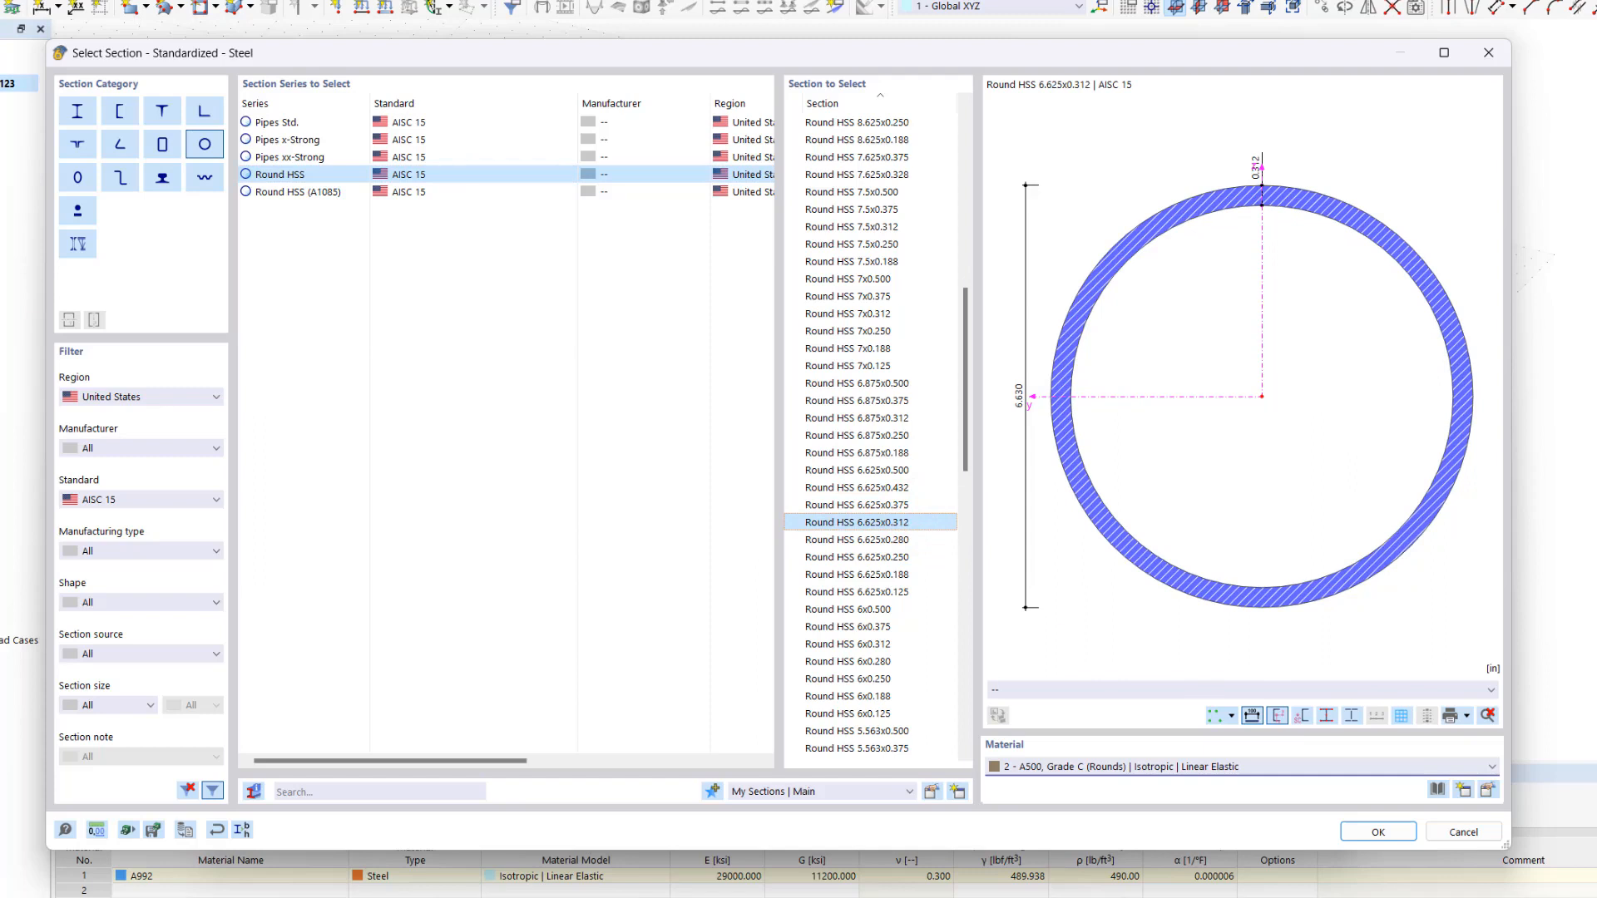
left_click(1389, 831)
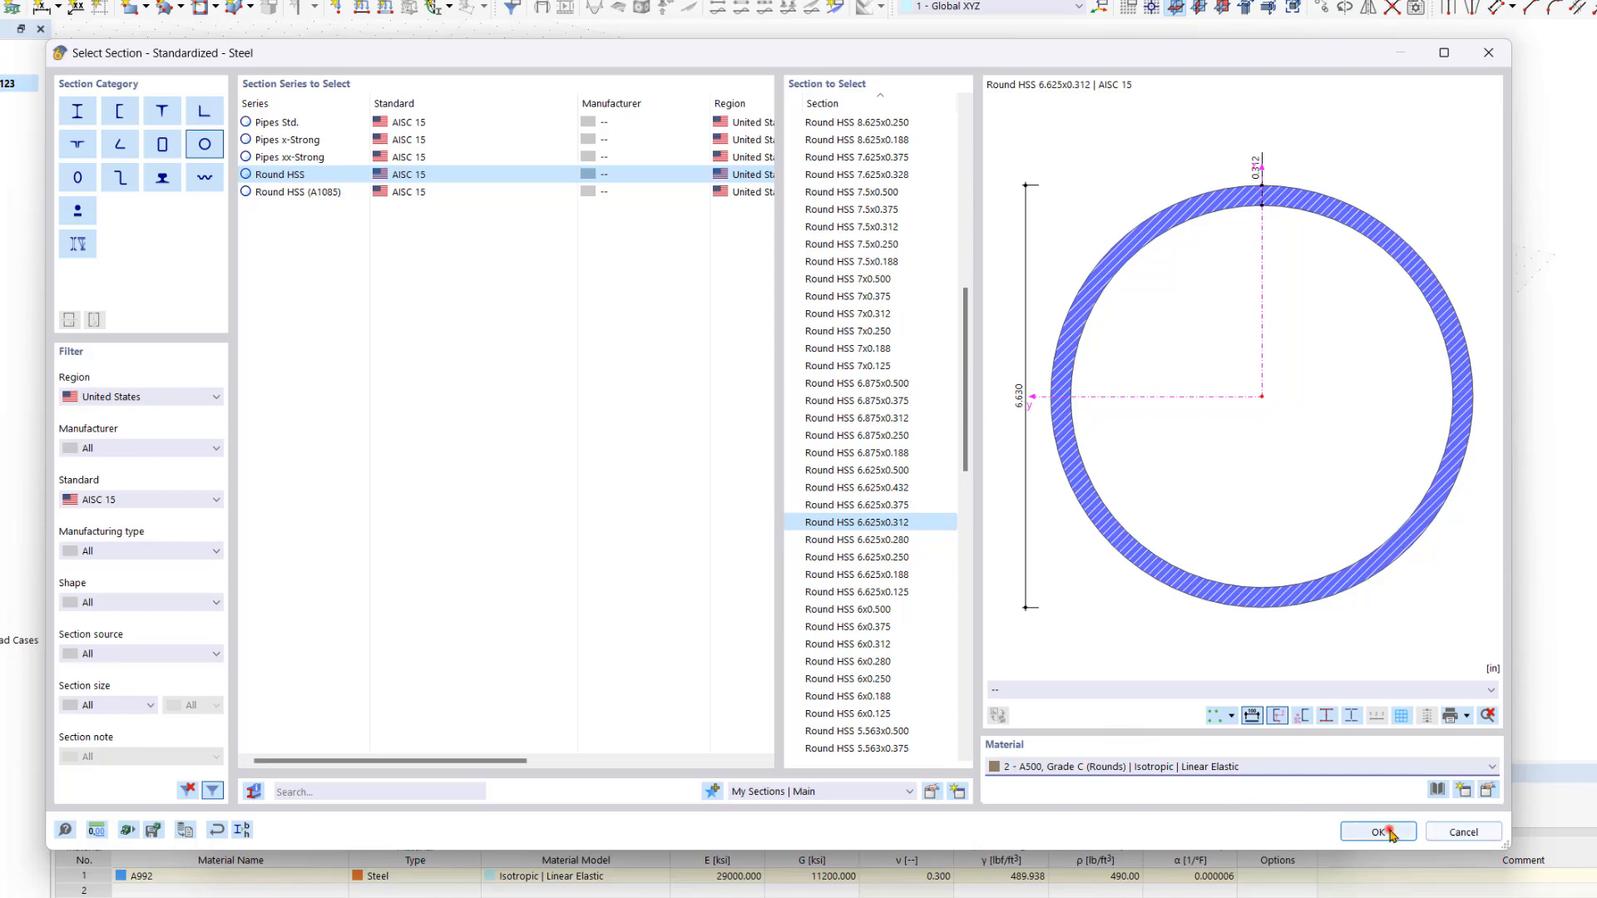
left_click(1126, 818)
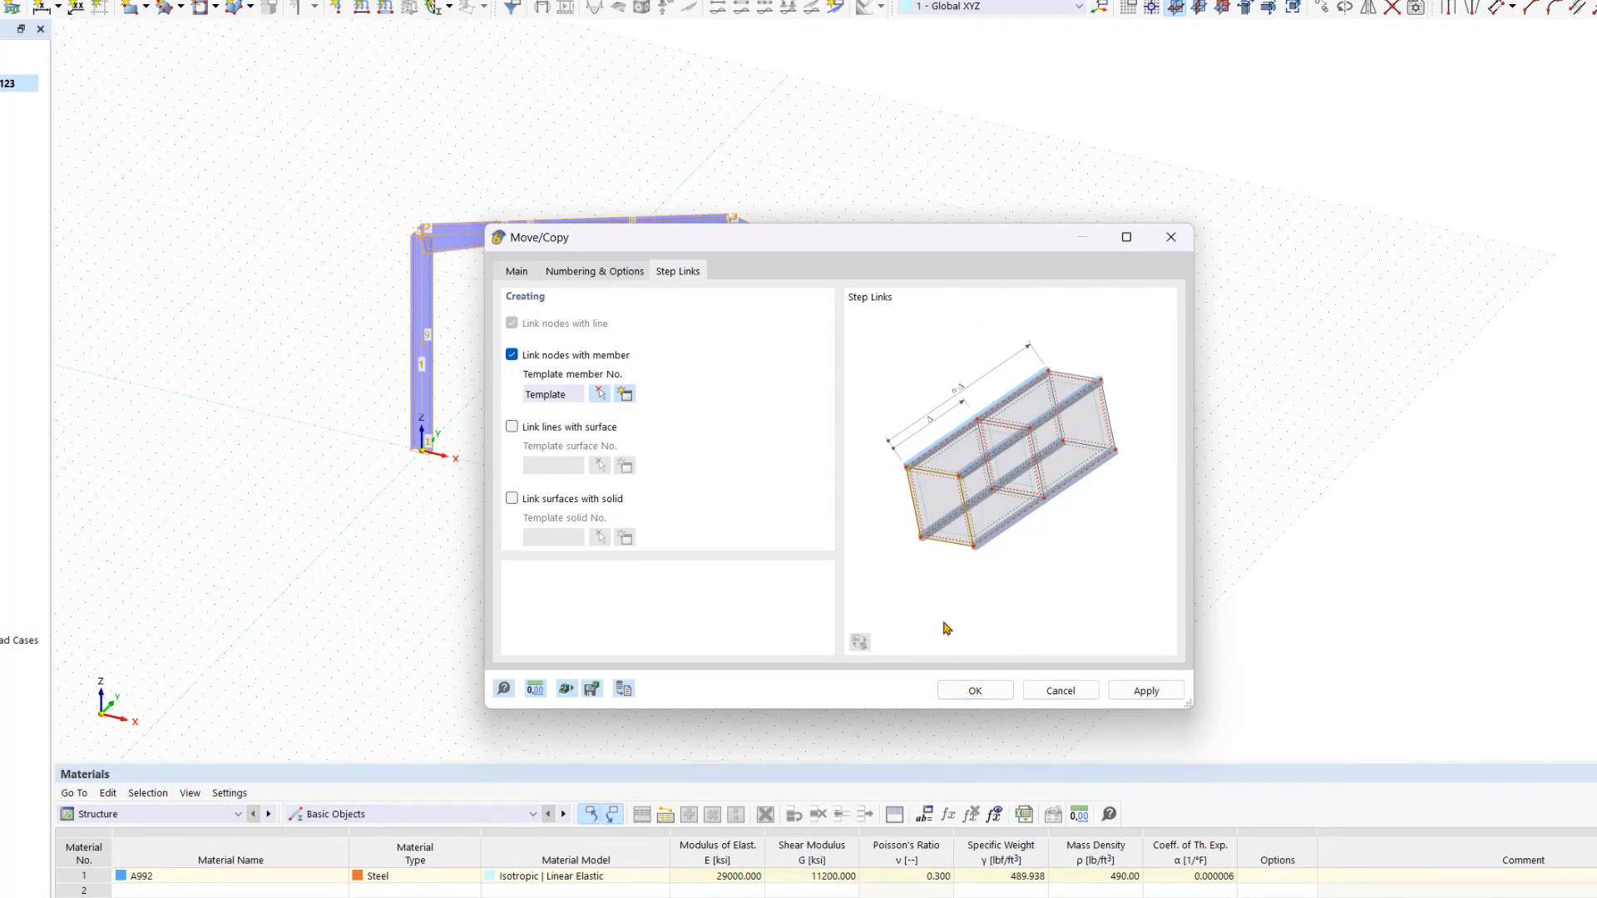
left_click(1001, 690)
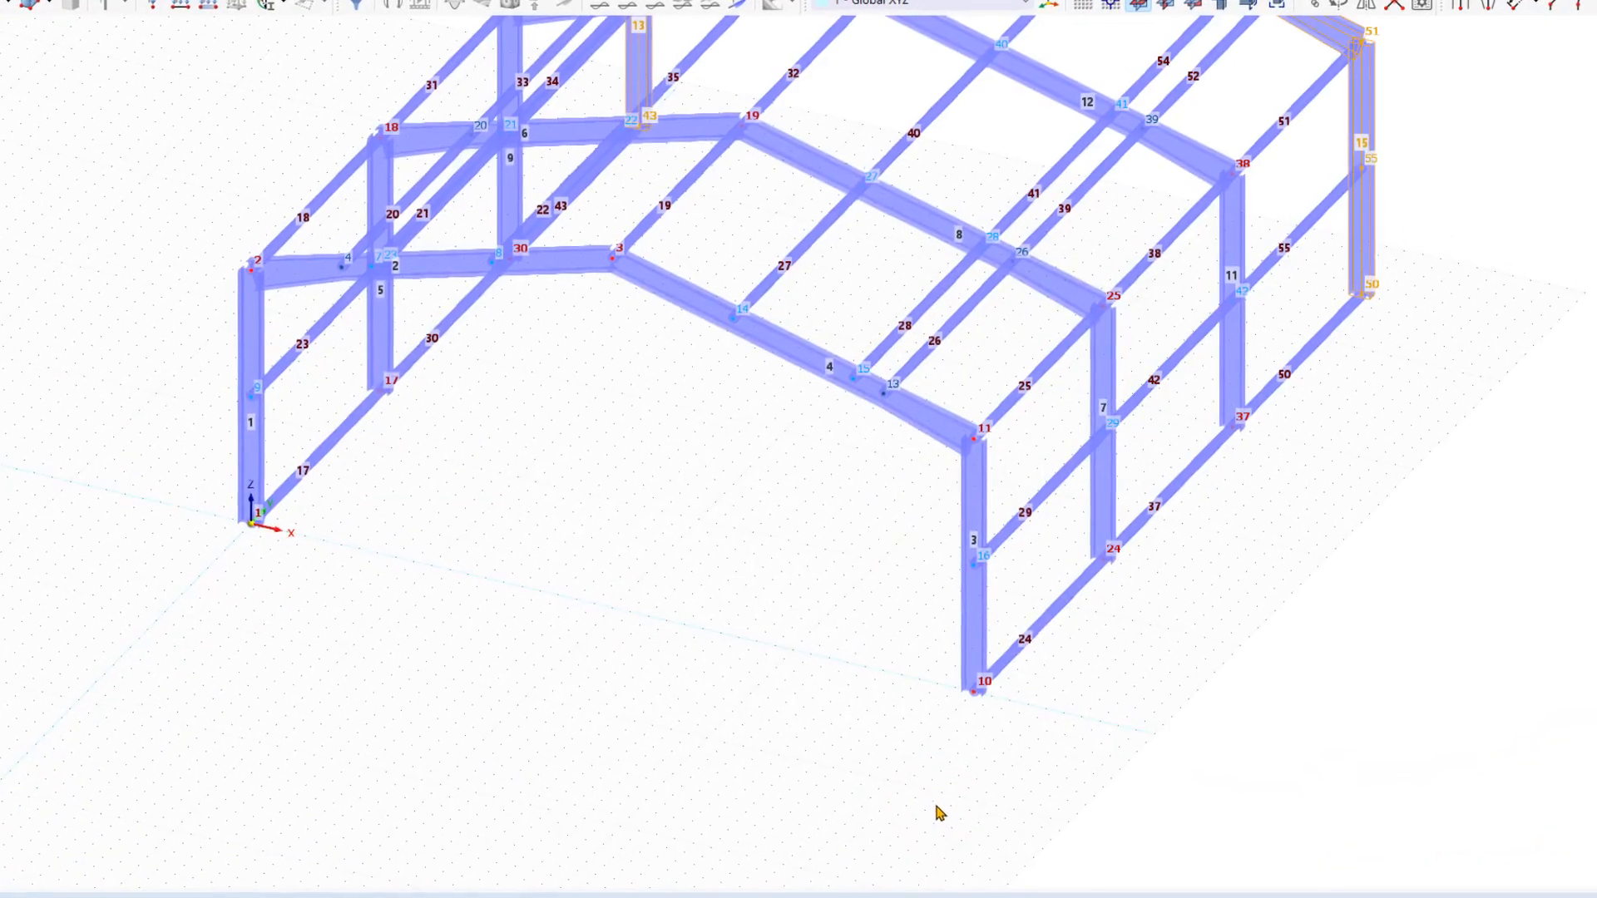
Delete the two rows of link members at the rafter taper ends: members 20, 33, 46 and 26, 39, 52.
scroll(1031, 763, "down", 1)
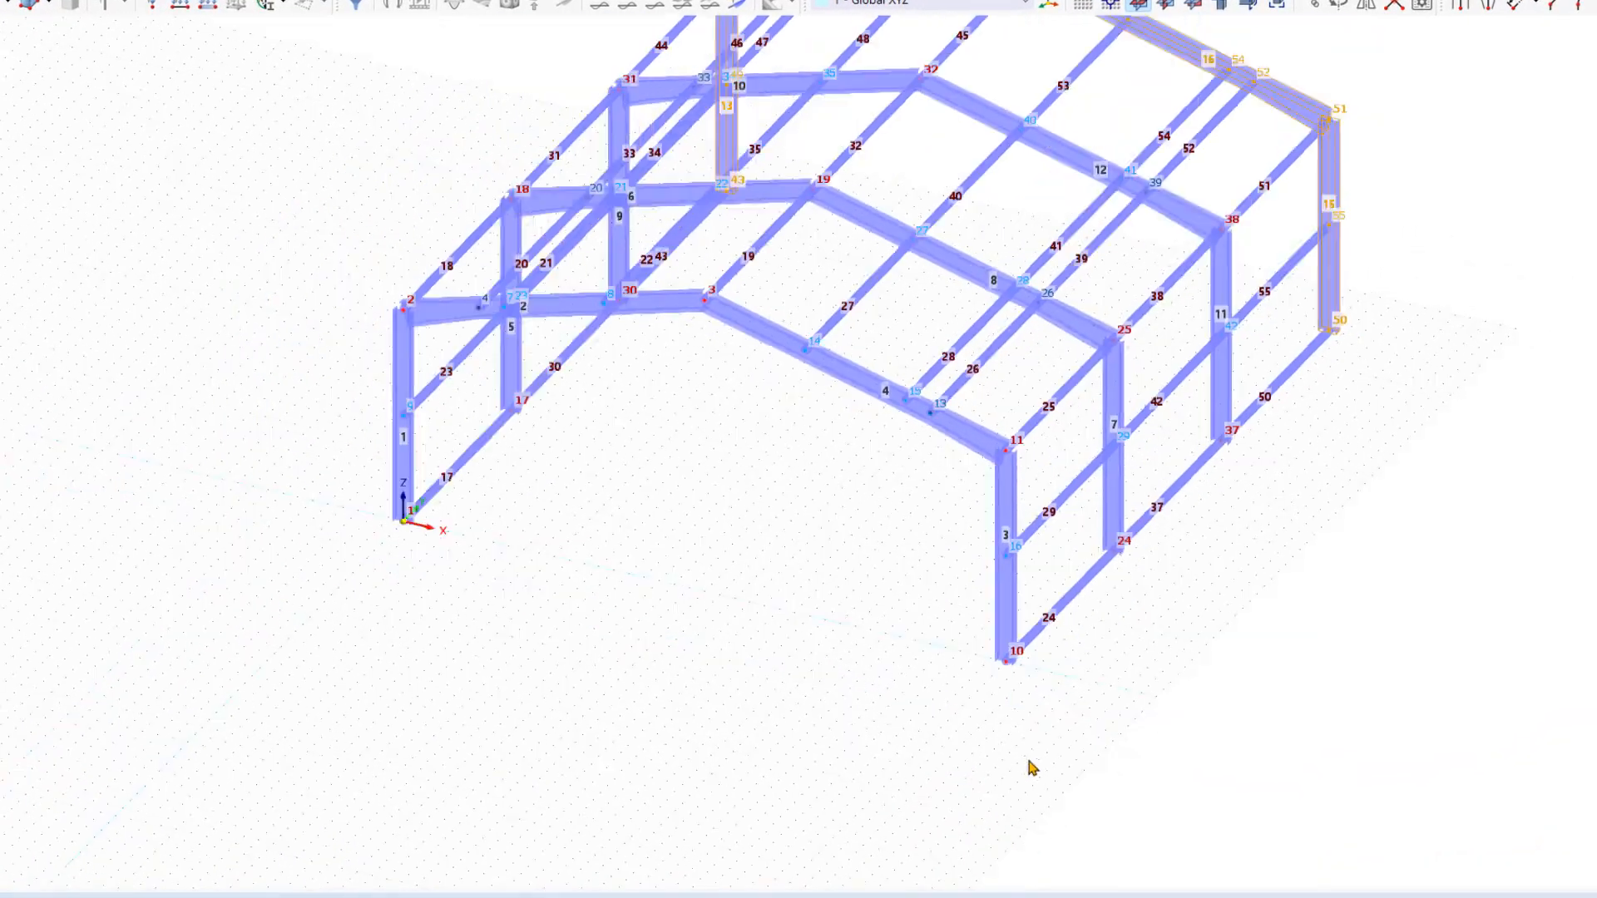
middle_click_drag(1121, 713, 1034, 730, "ctrl")
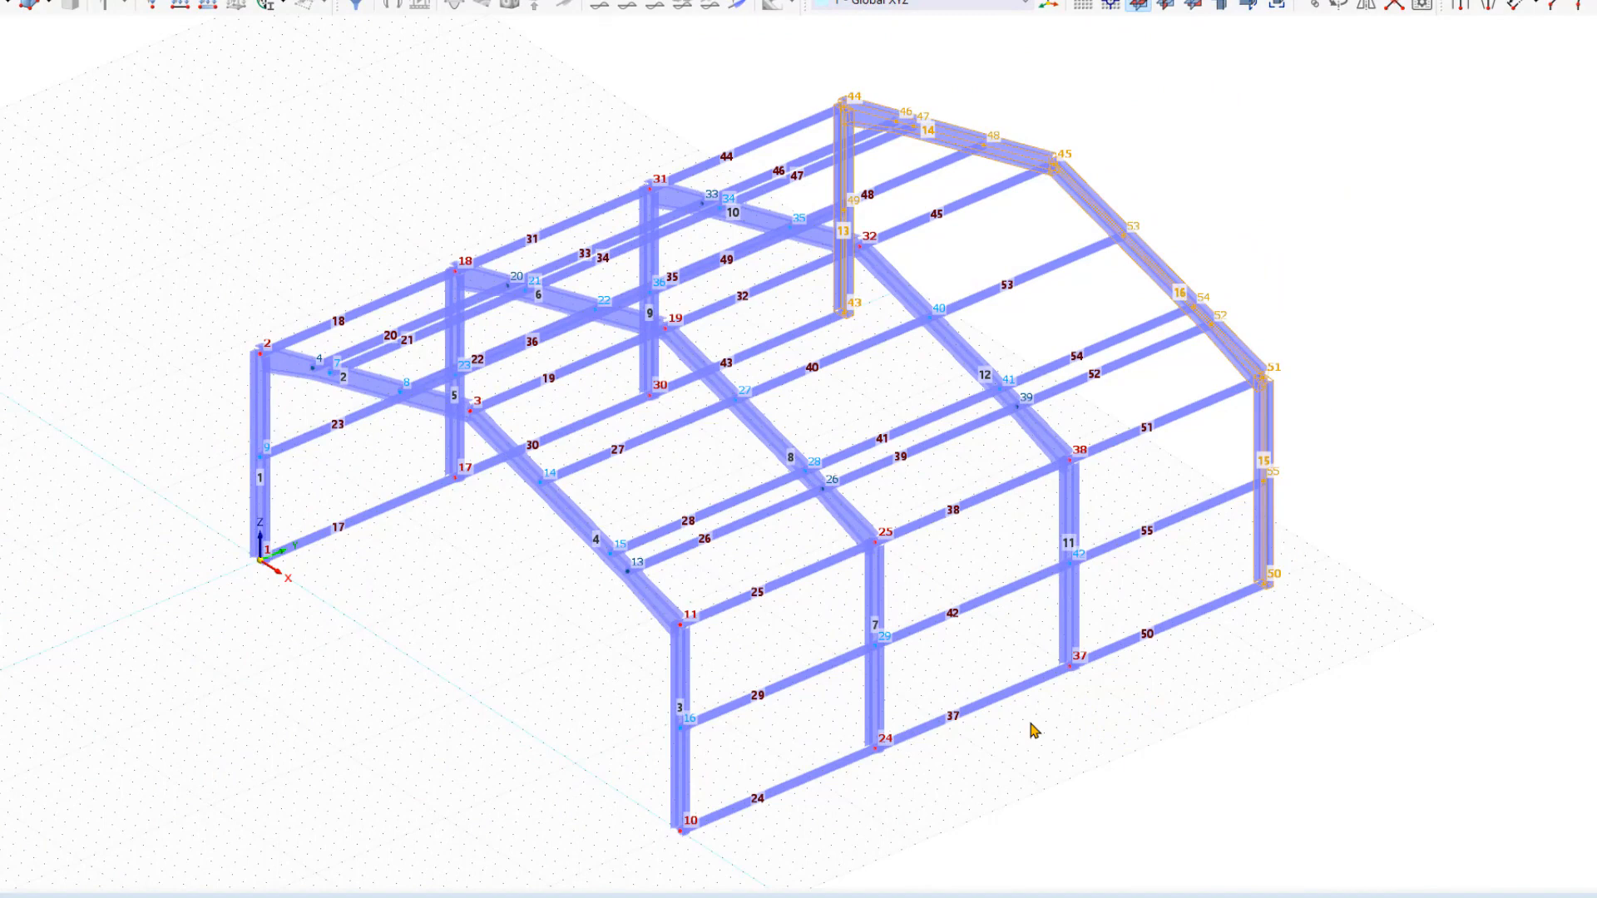
middle_click_drag(945, 726, 765, 755, "ctrl")
scroll(762, 747, "down", 2)
mouse_move(1106, 517)
middle_mouse_down("ctrl")
mouse_move(1127, 508)
mouse_move(1108, 500)
middle_mouse_up("ctrl")
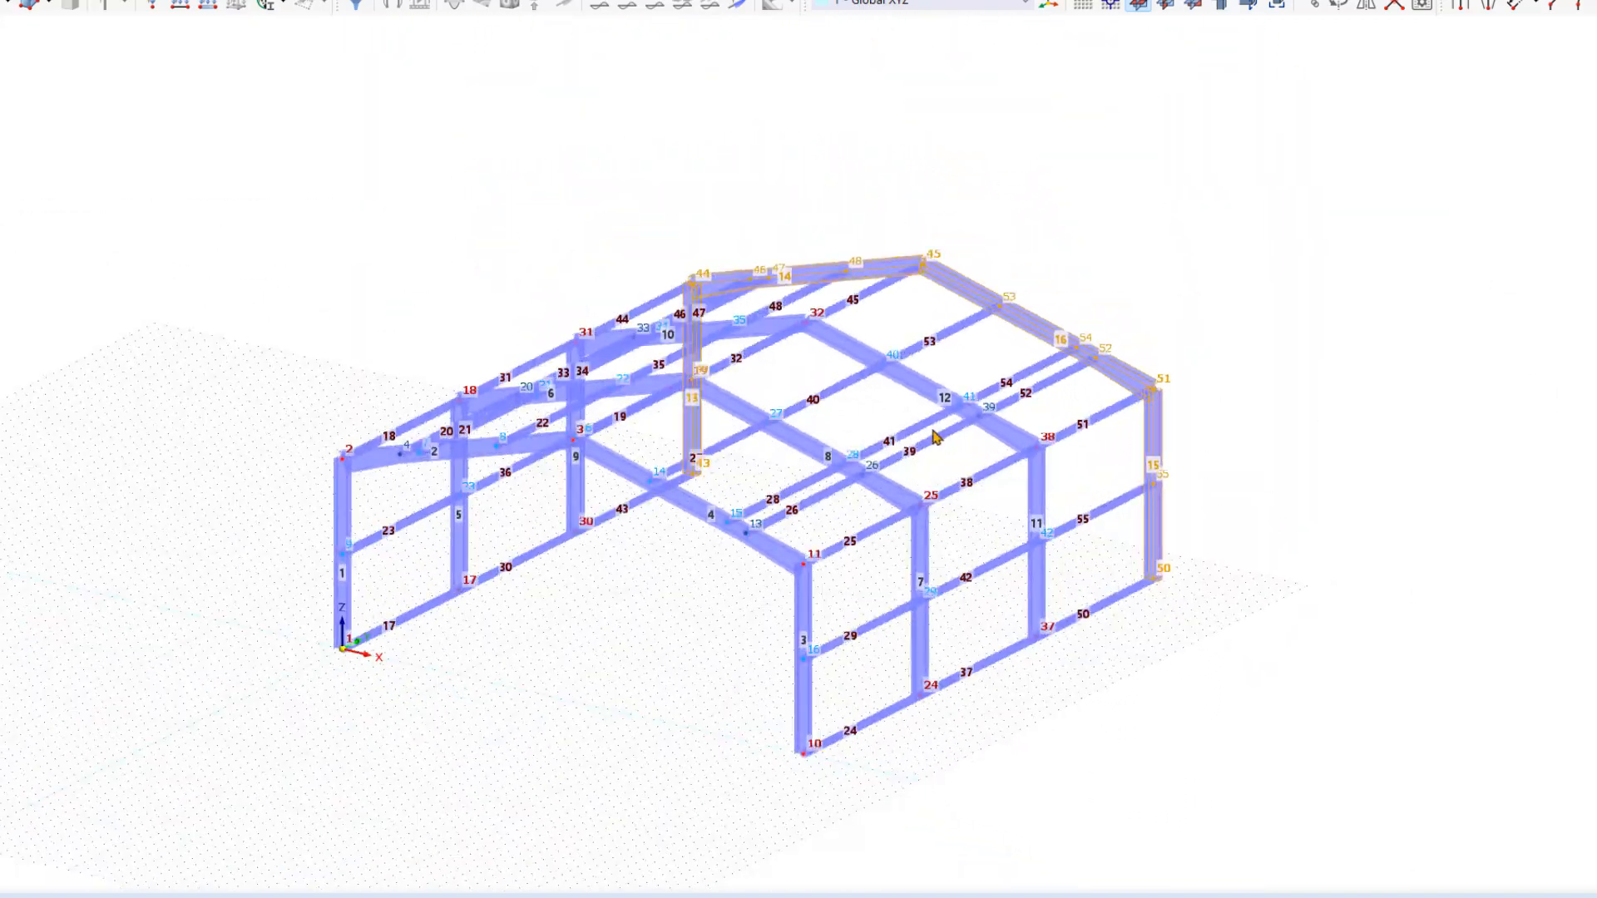
middle_click_drag(889, 413, 1012, 635, "ctrl")
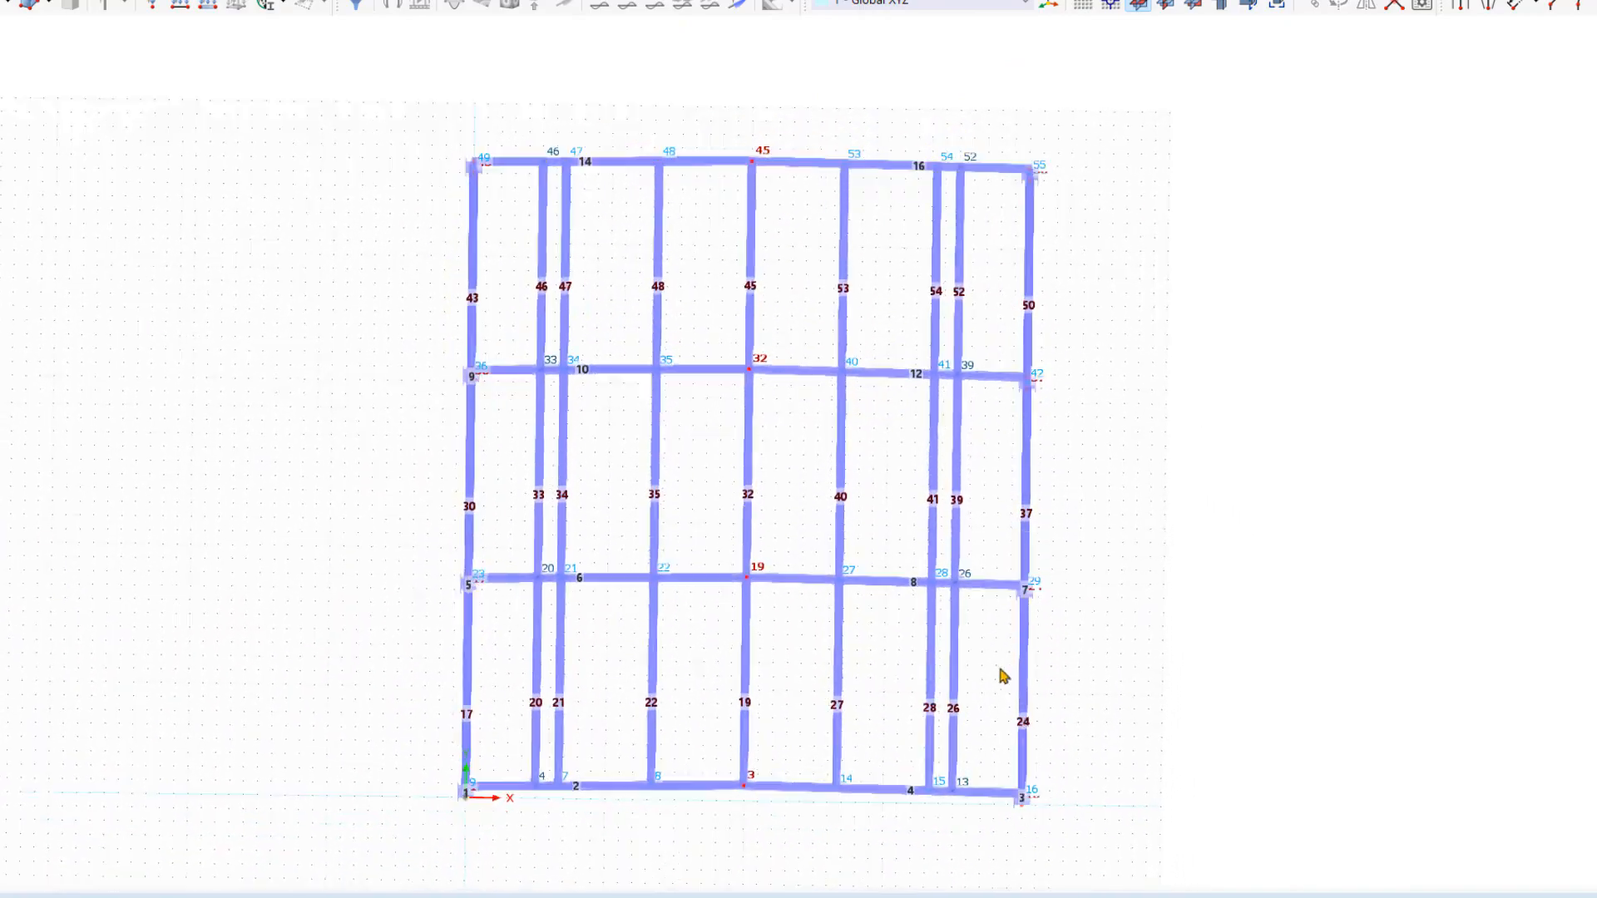
left_click_drag(941, 821, 996, 132)
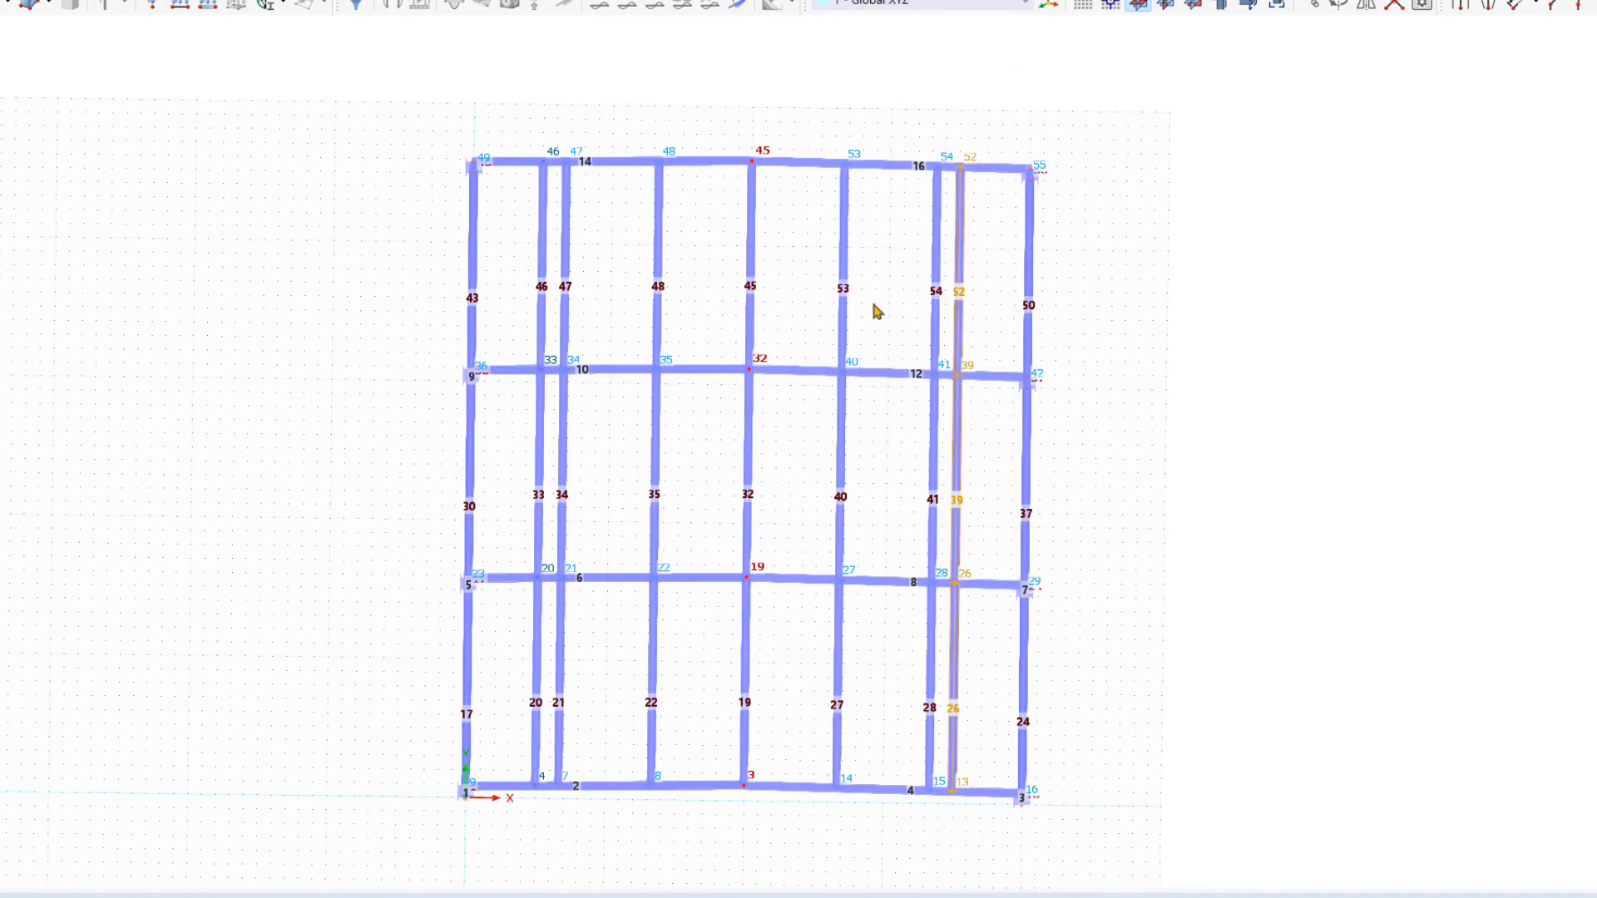
left_click_drag(520, 826, 557, 138)
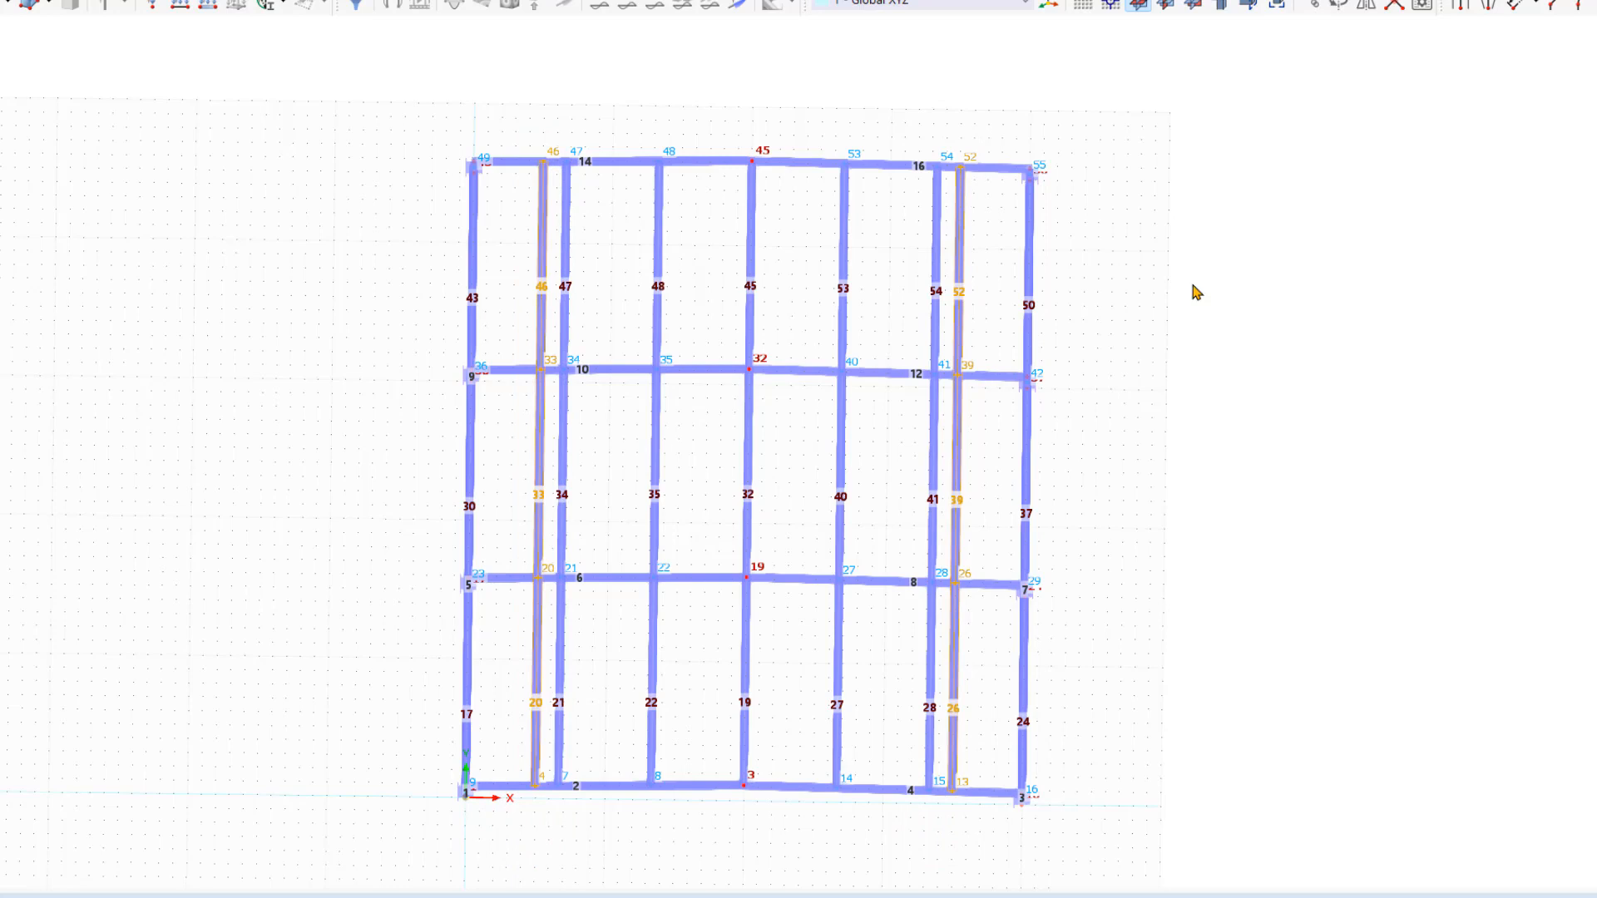
key("Delete")
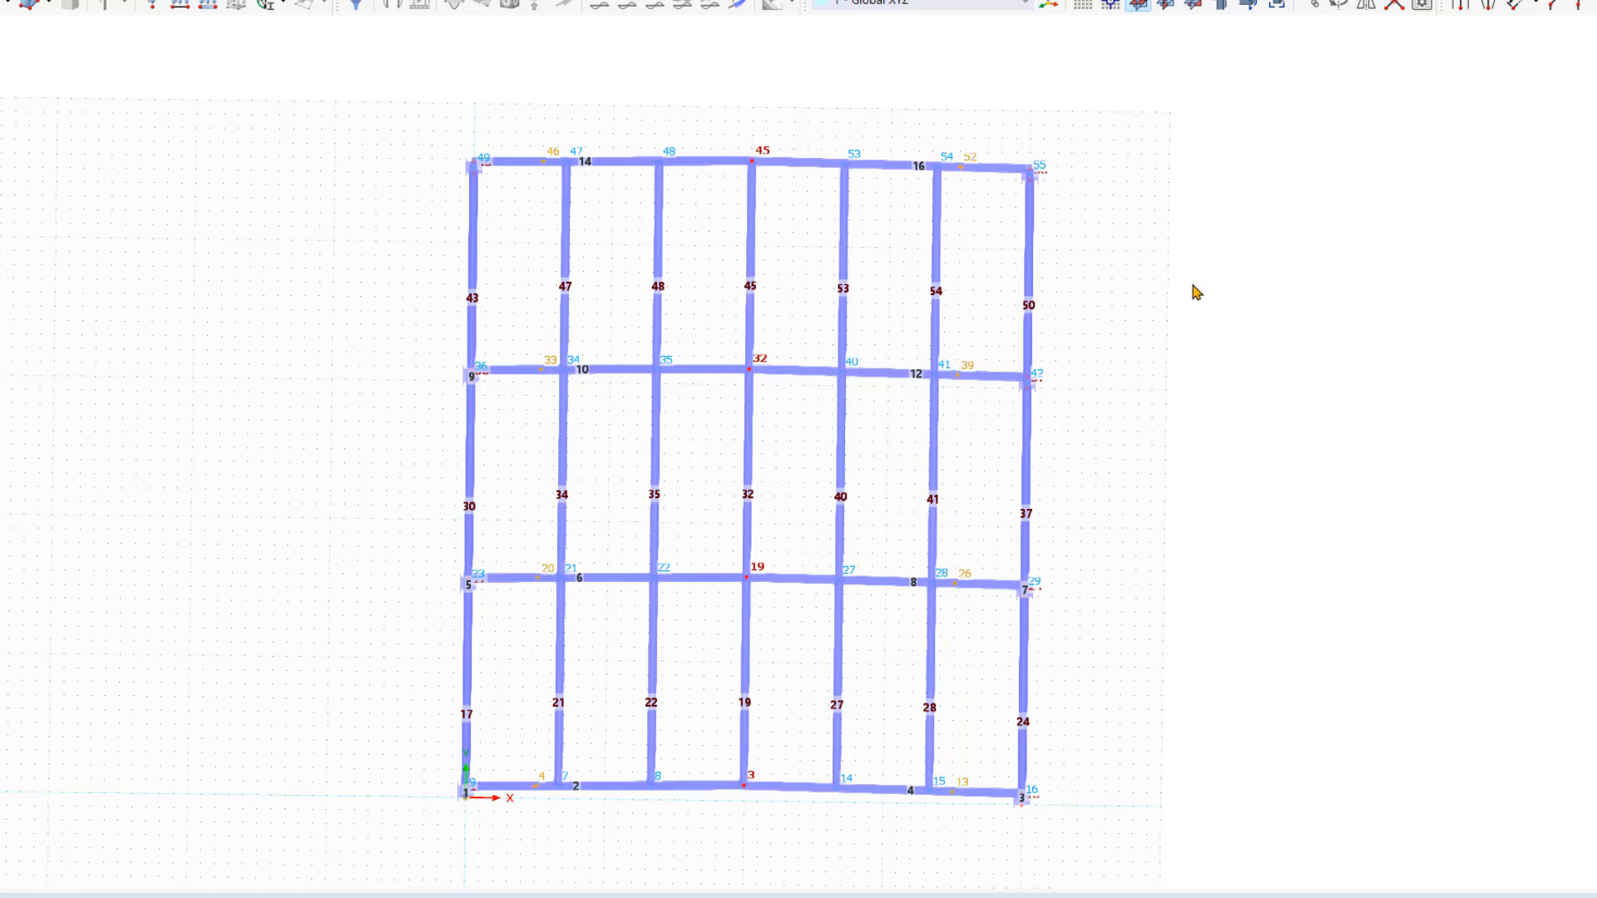
Start a copy of nodes 8 and 14 on the front frame's rafters with the number of steps set to 1.
middle_click_drag(1193, 285, 1080, 204, "ctrl")
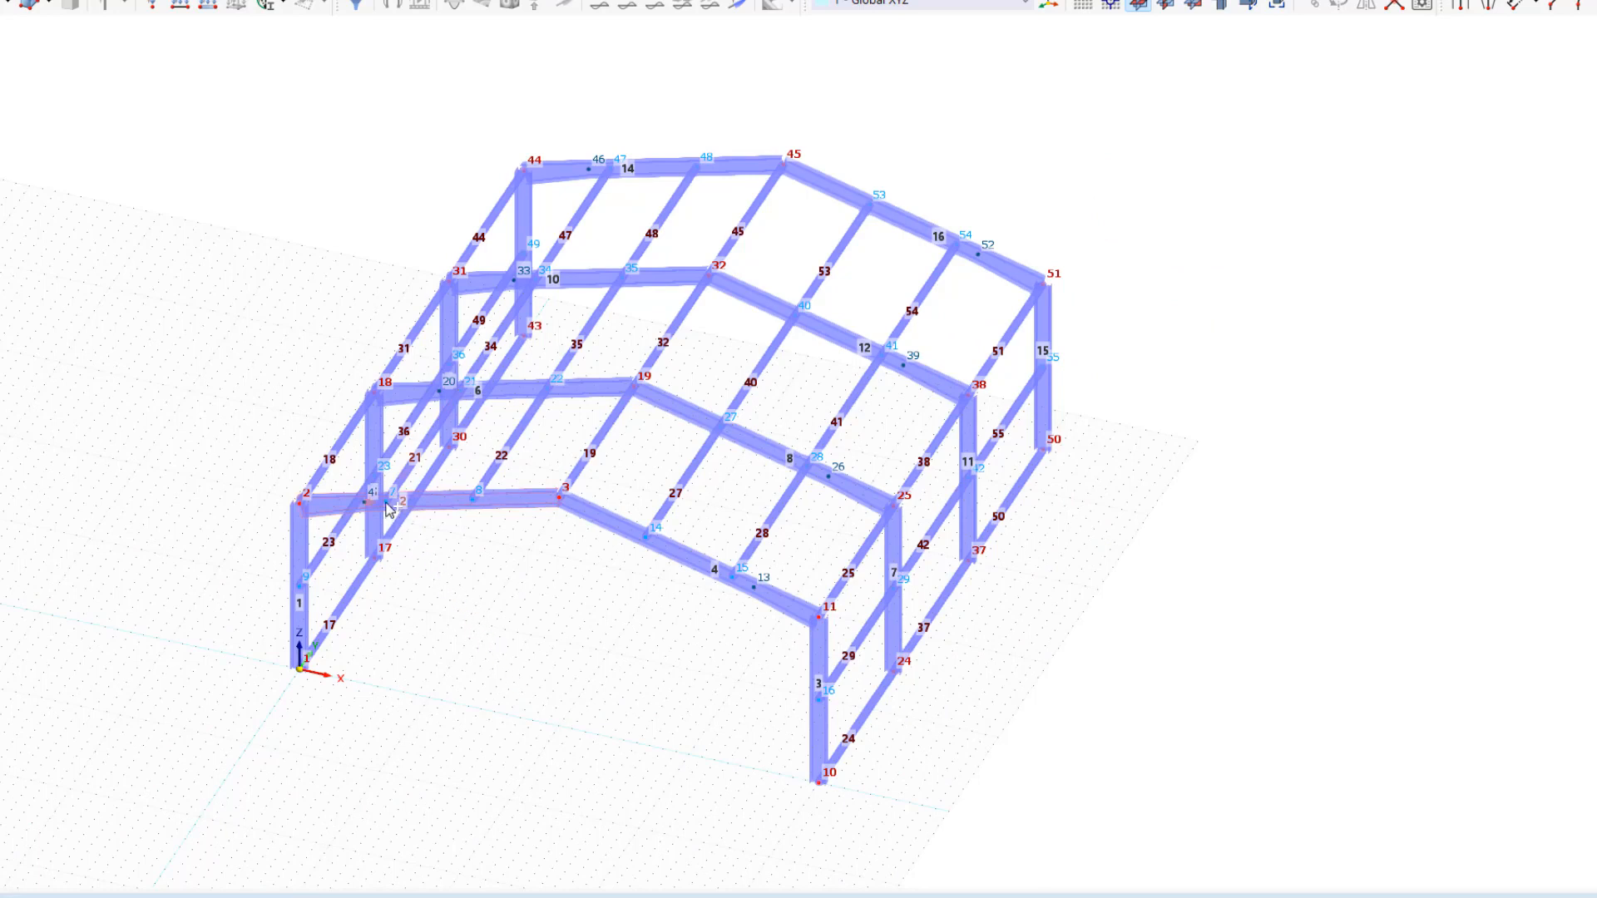
left_click(476, 501)
left_click(652, 539)
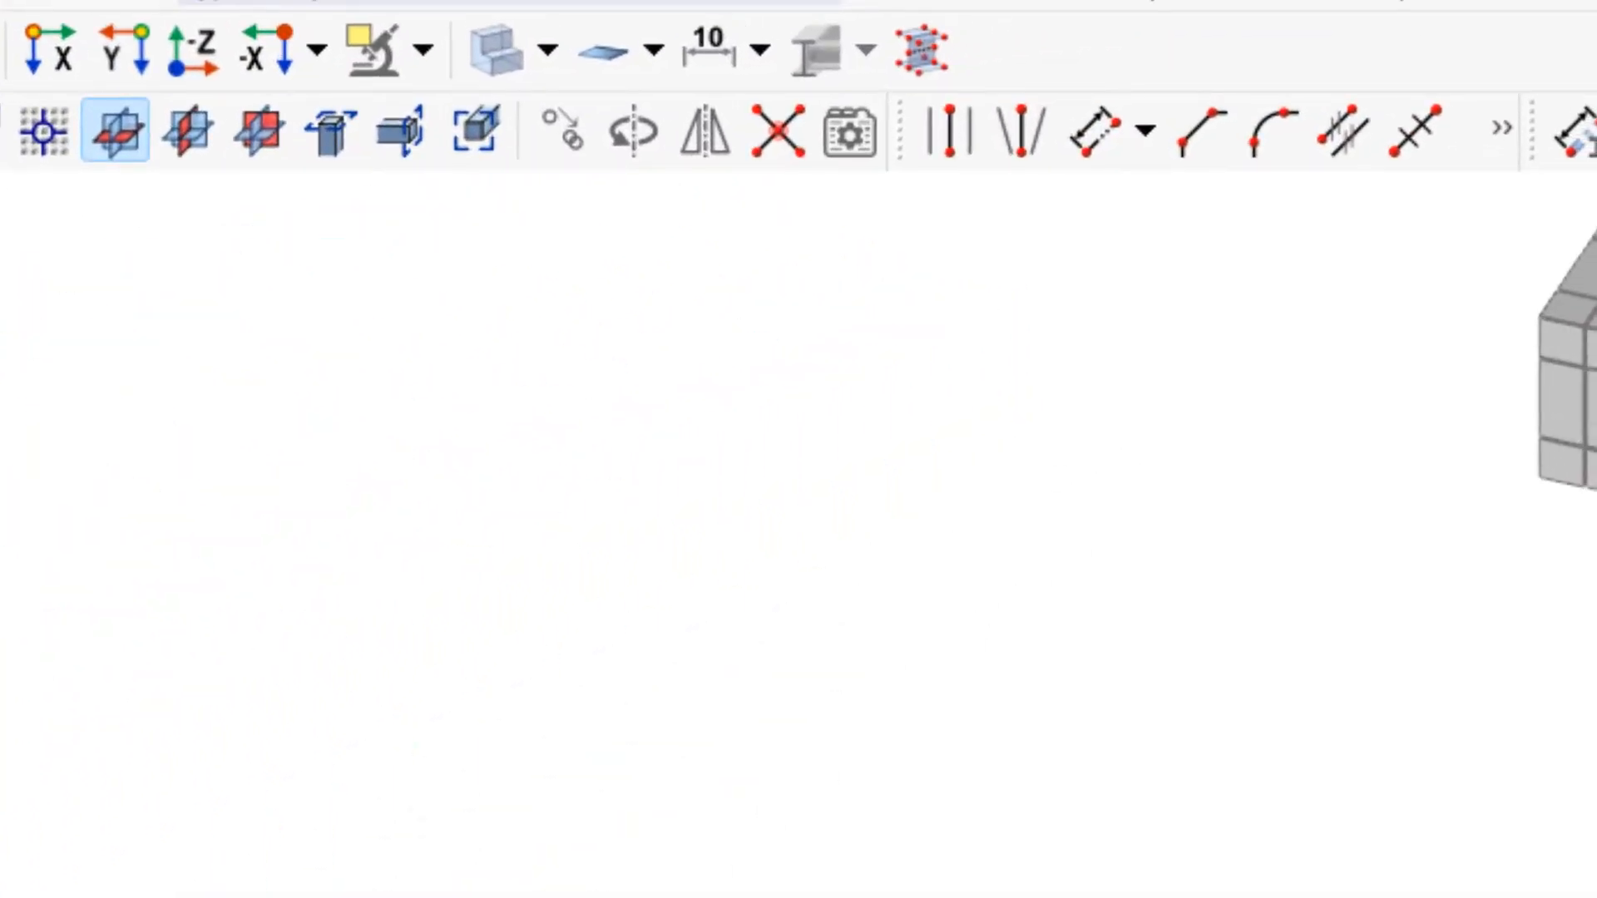
left_click(560, 134)
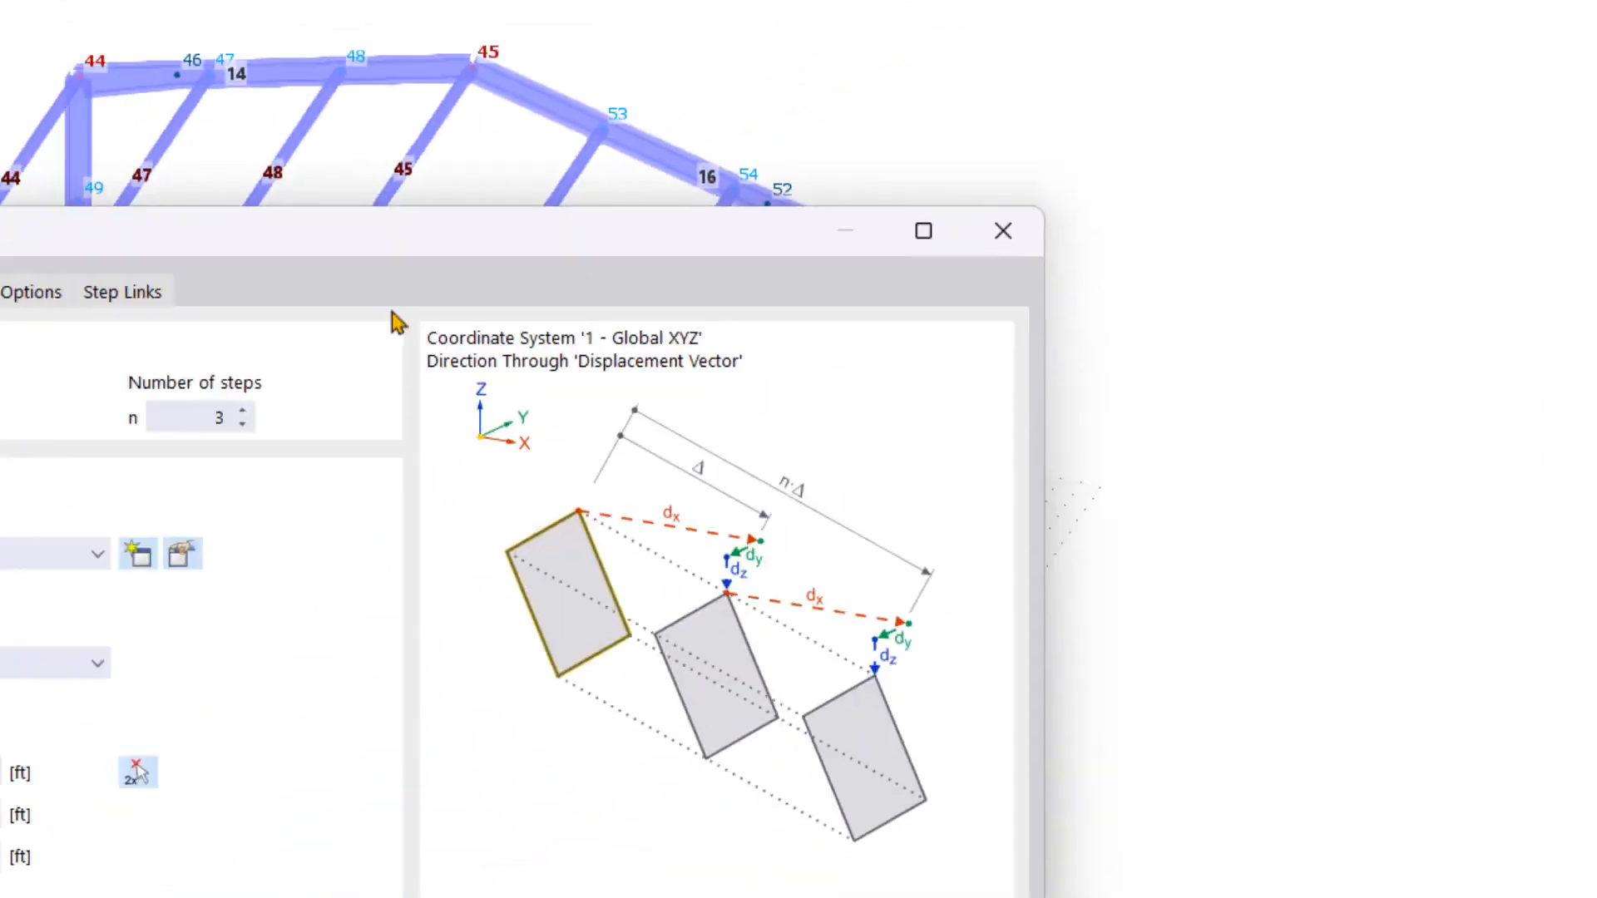
double_click(519, 257)
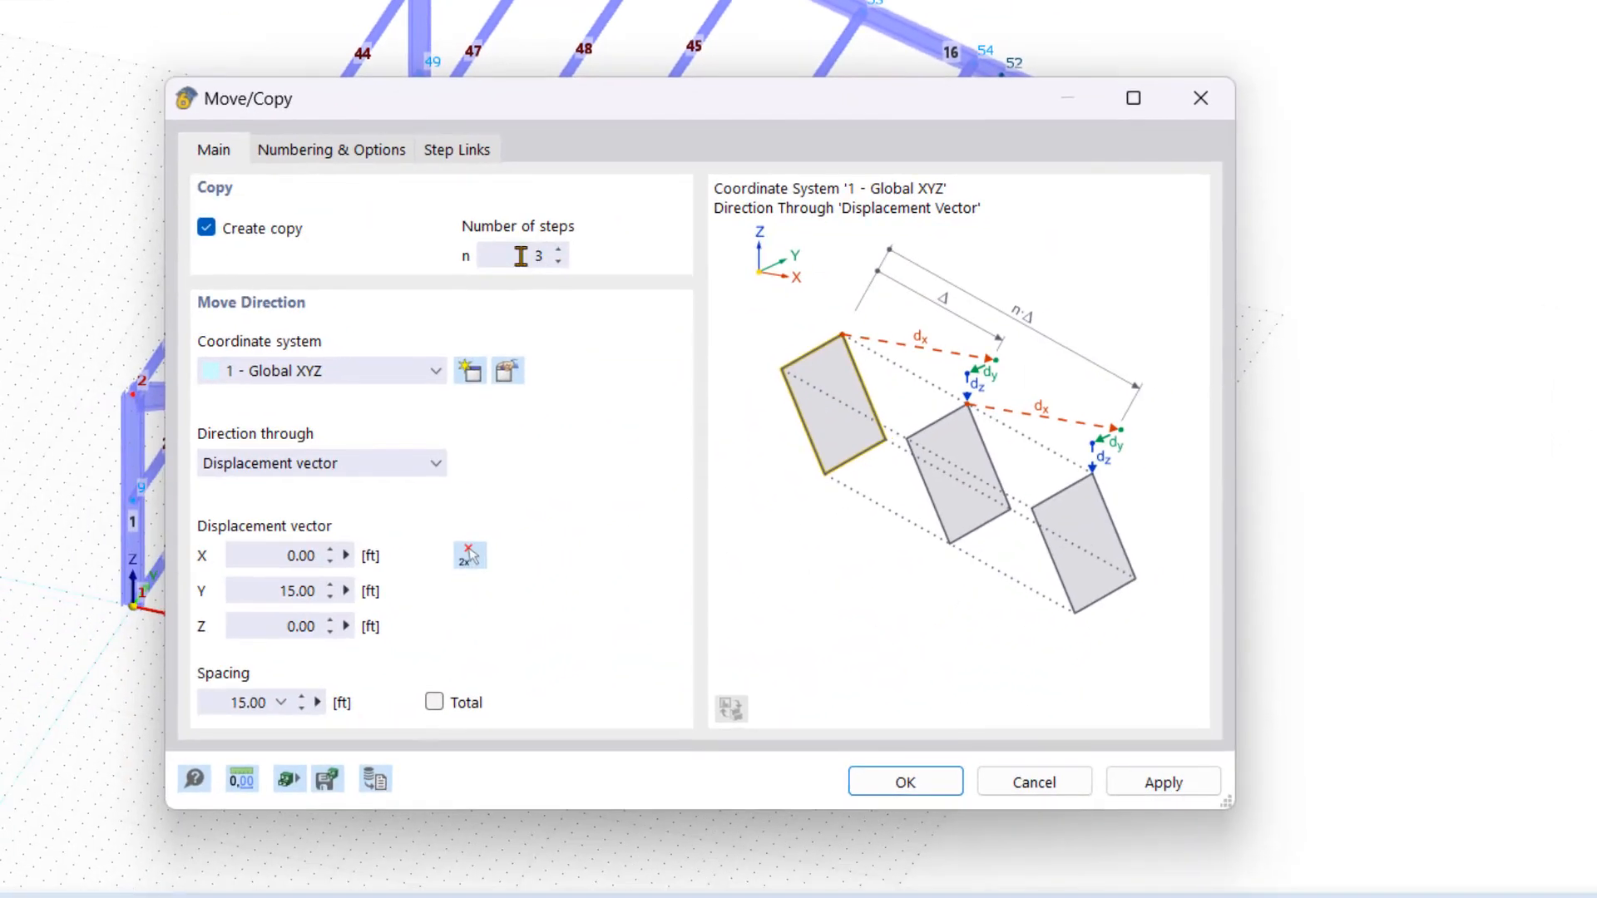
type("1")
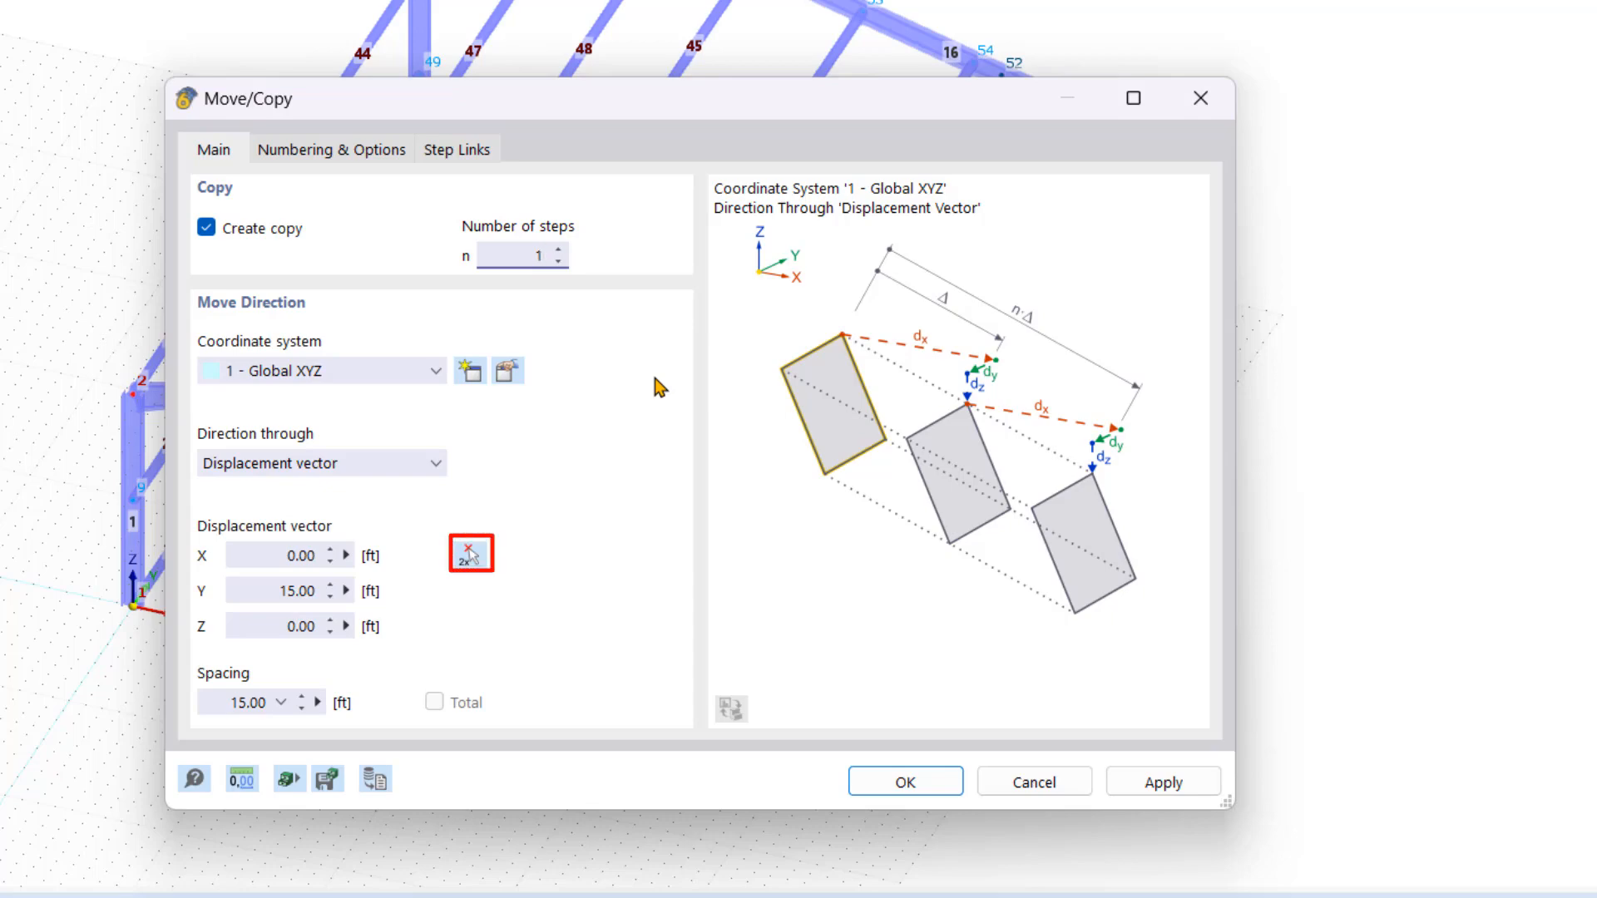
Pick the displacement vector from node 14 to base node 10, set its X component to 0 ft, and create the linked copies.
left_click(472, 555)
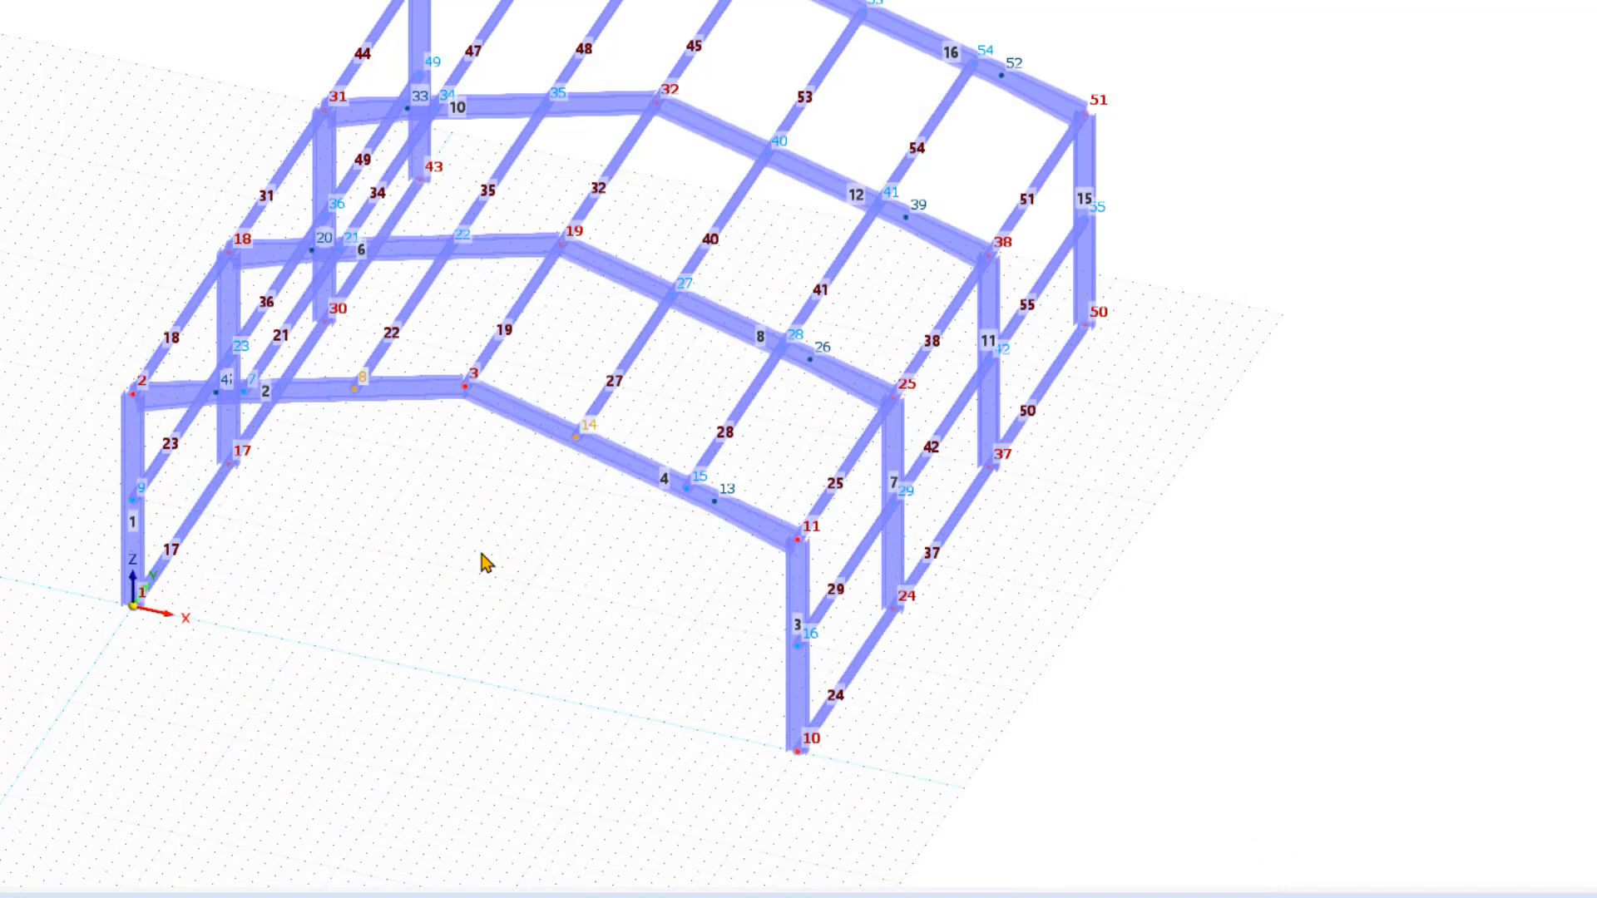
left_click(578, 439)
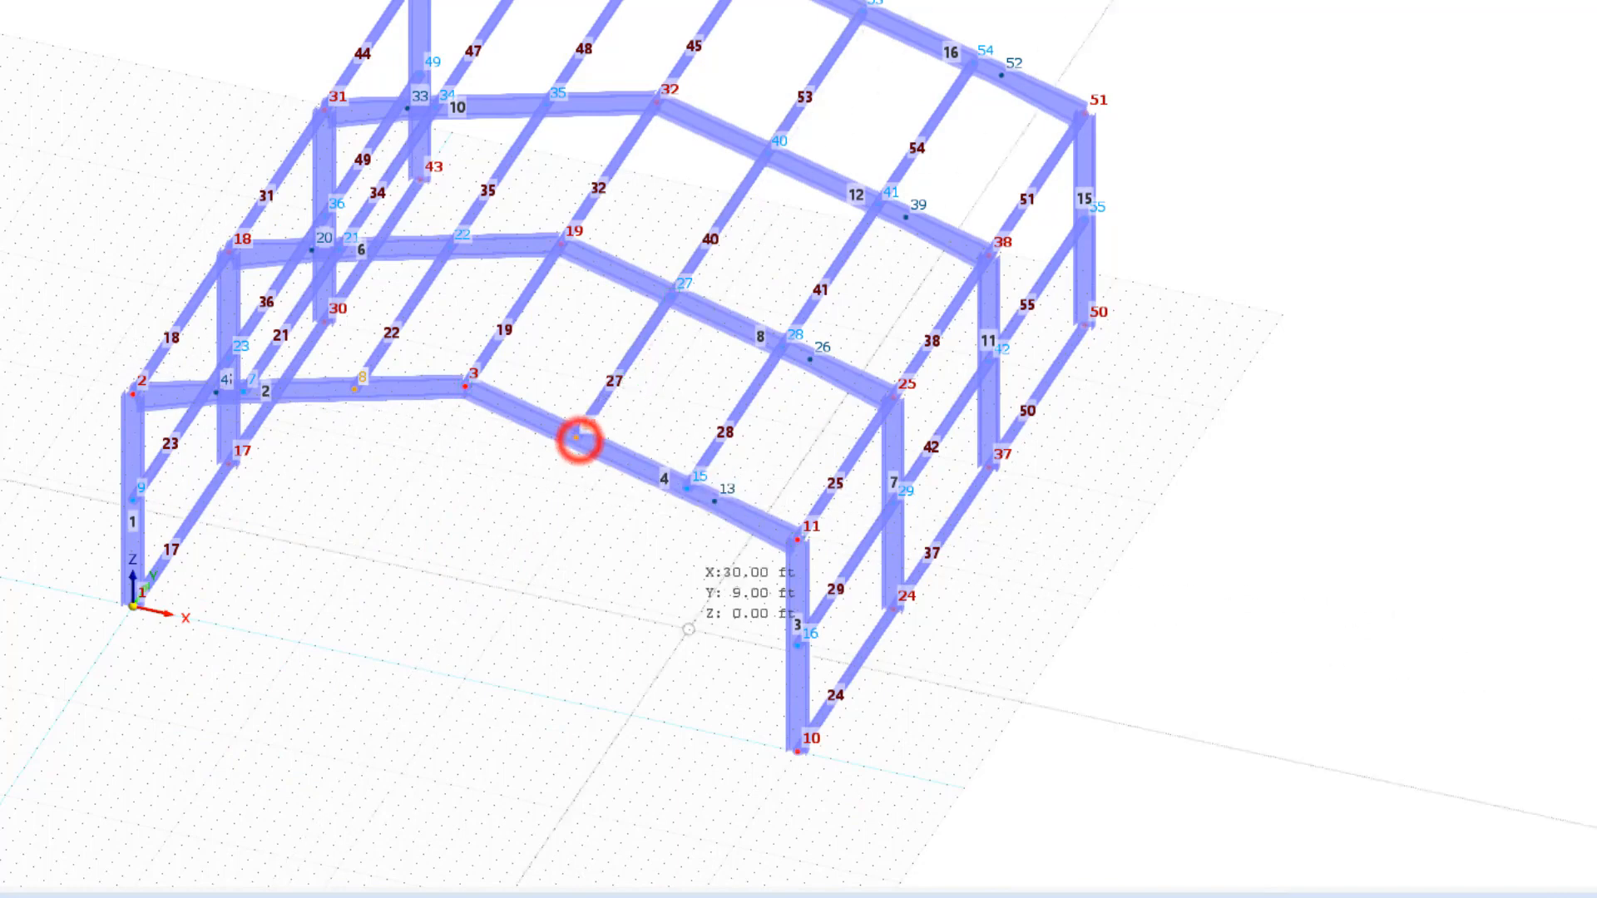
left_click(796, 750)
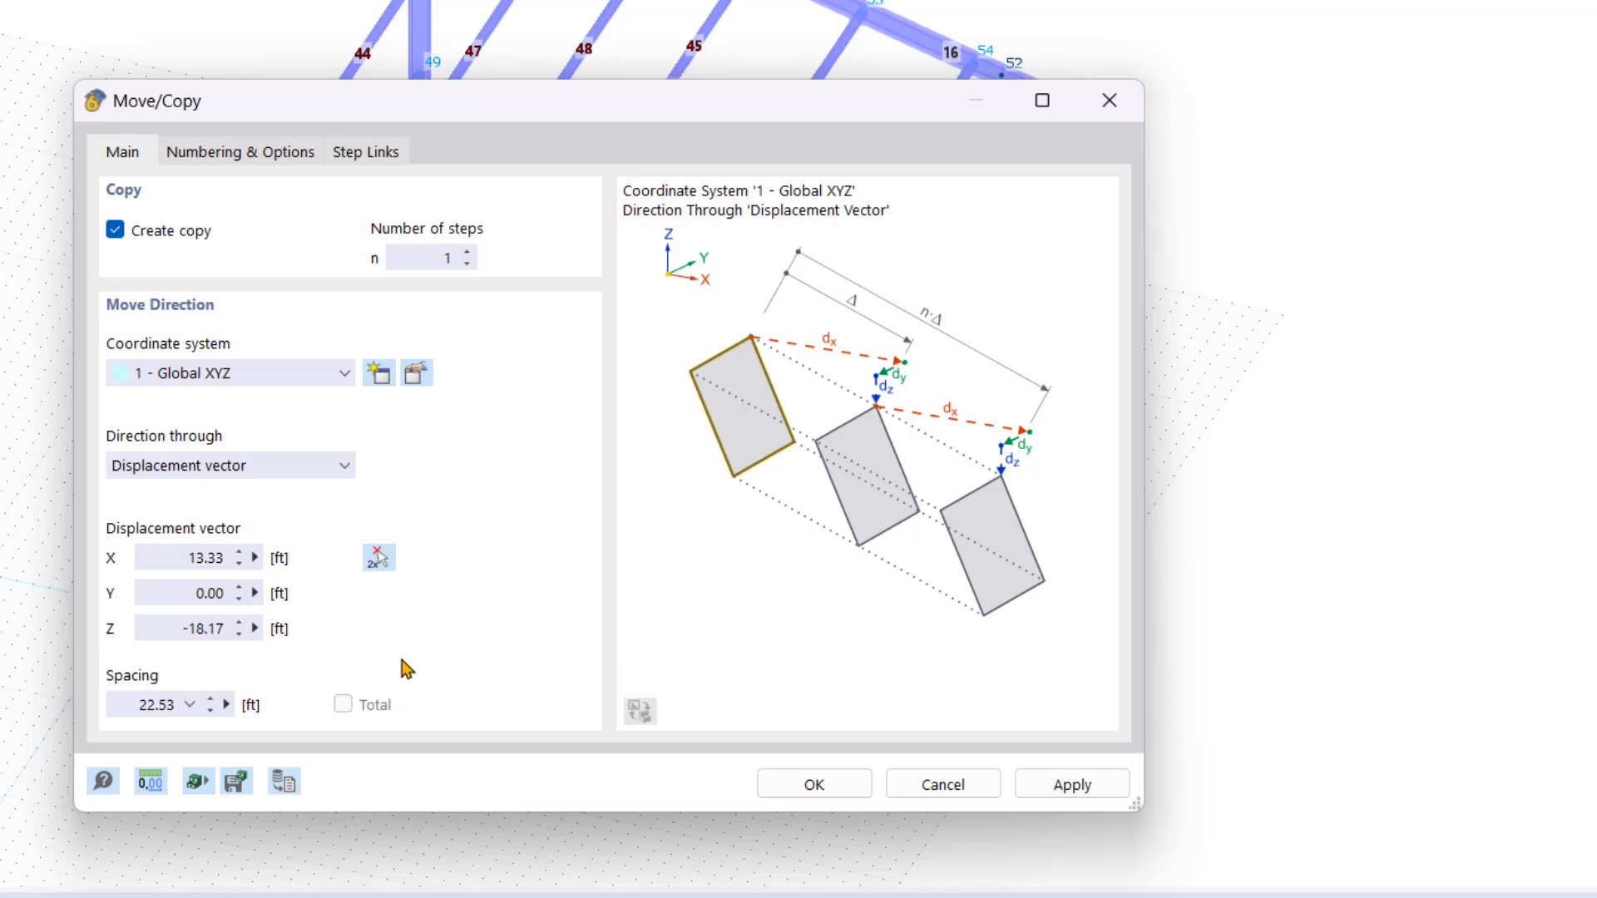
left_click(165, 557)
type("0")
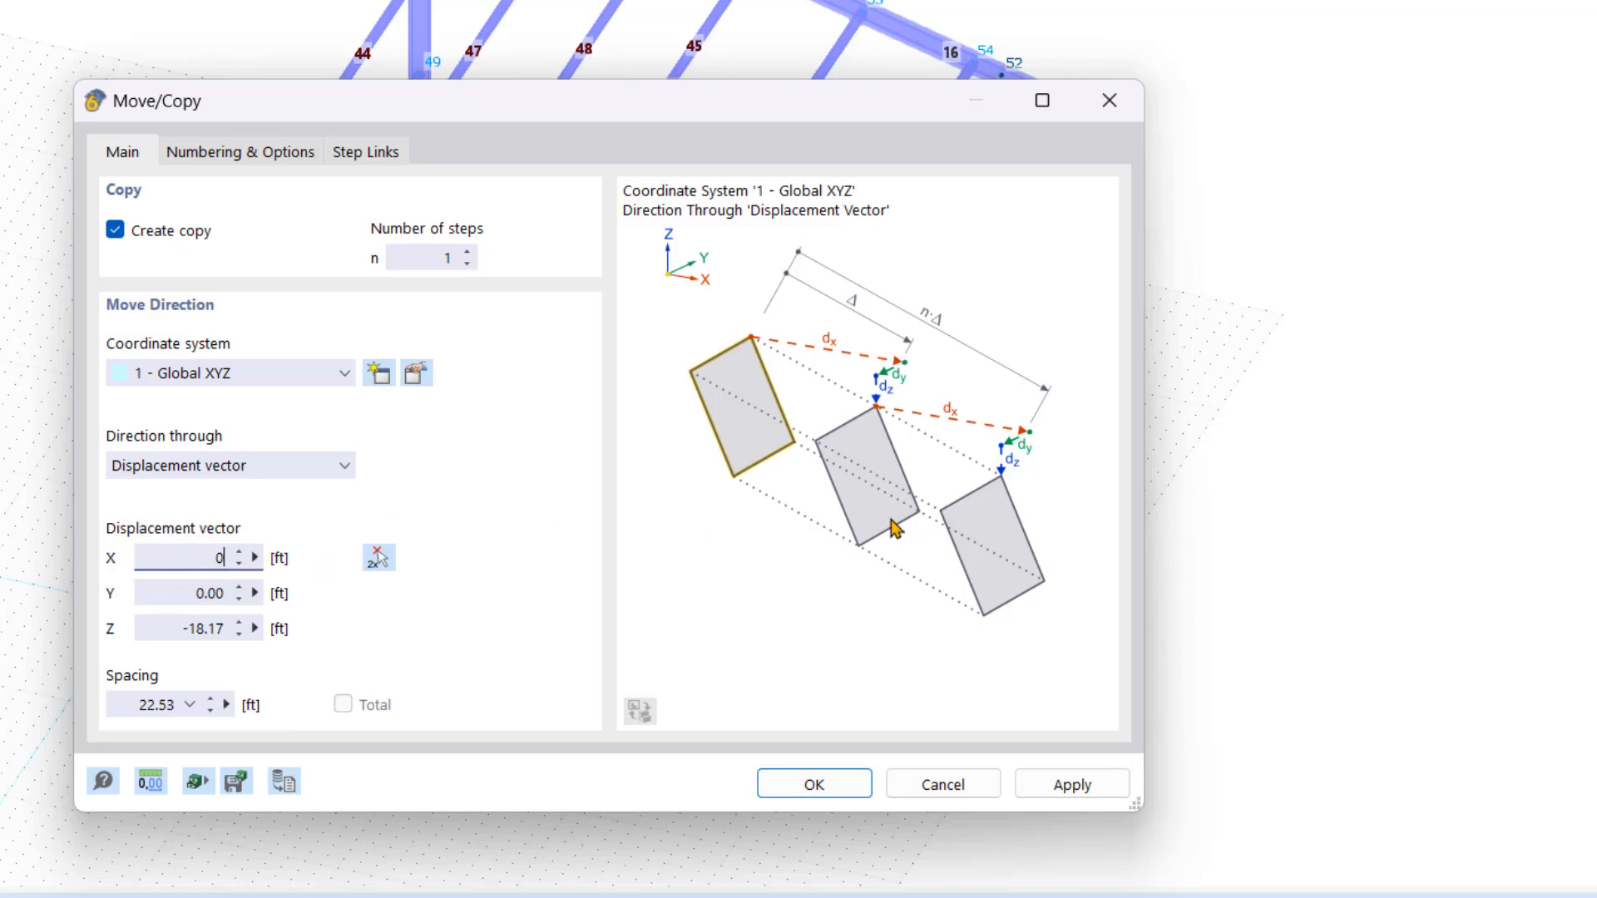
left_click(832, 794)
left_click(709, 781)
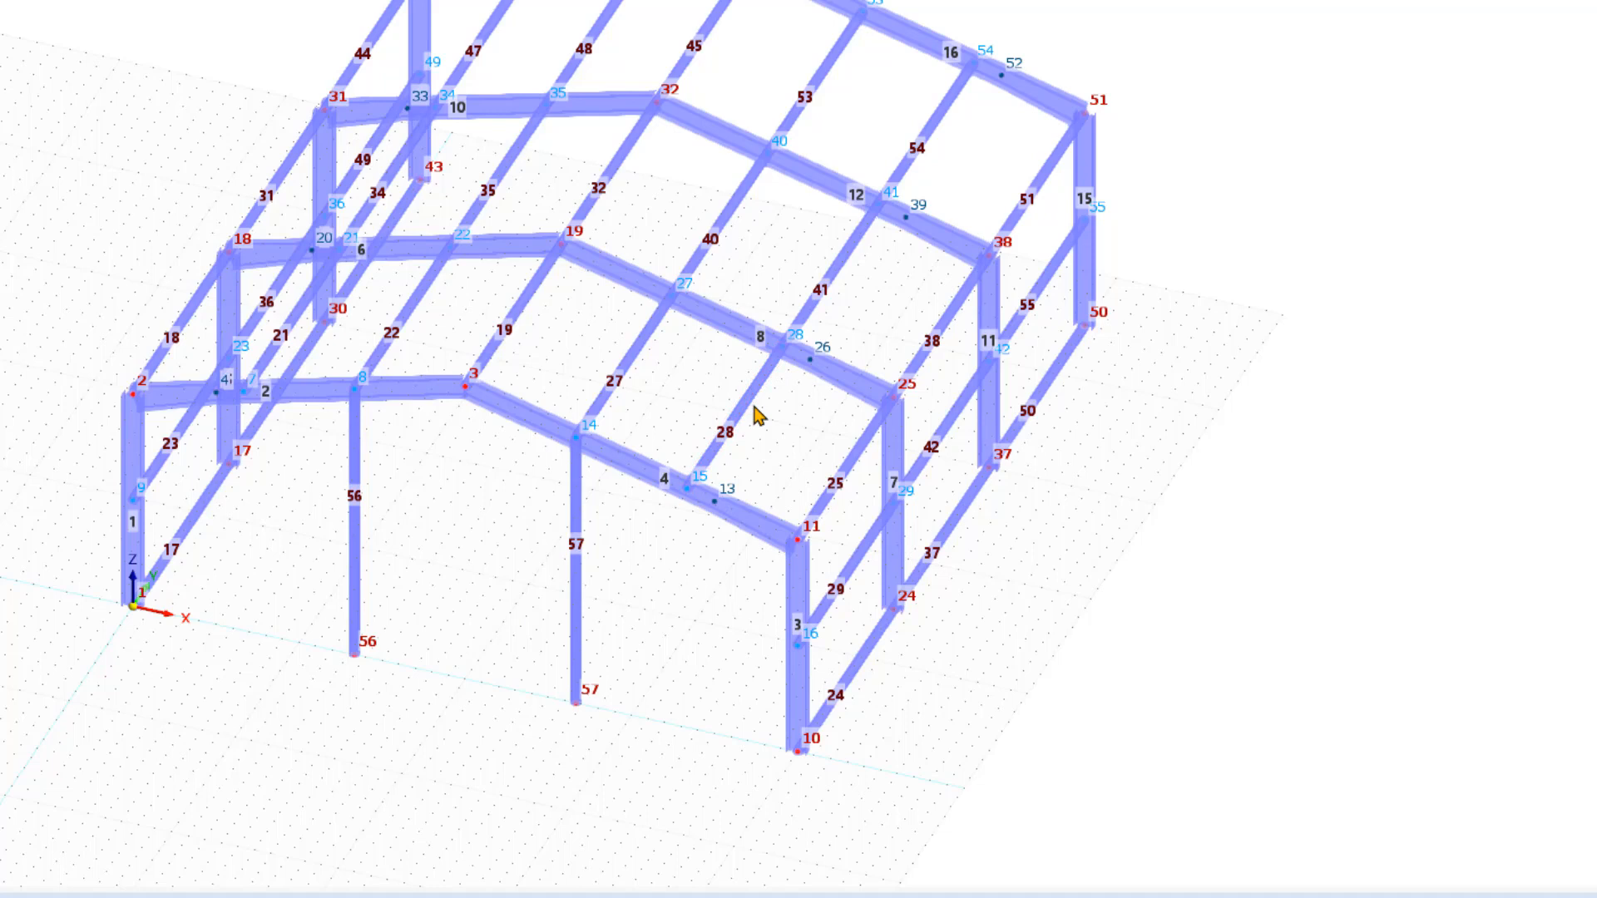
Open the two vertical end-wall members 56 and 57 together for editing and change their member type to Beam.
mouse_move(572, 539)
middle_click_drag(371, 534, 510, 564)
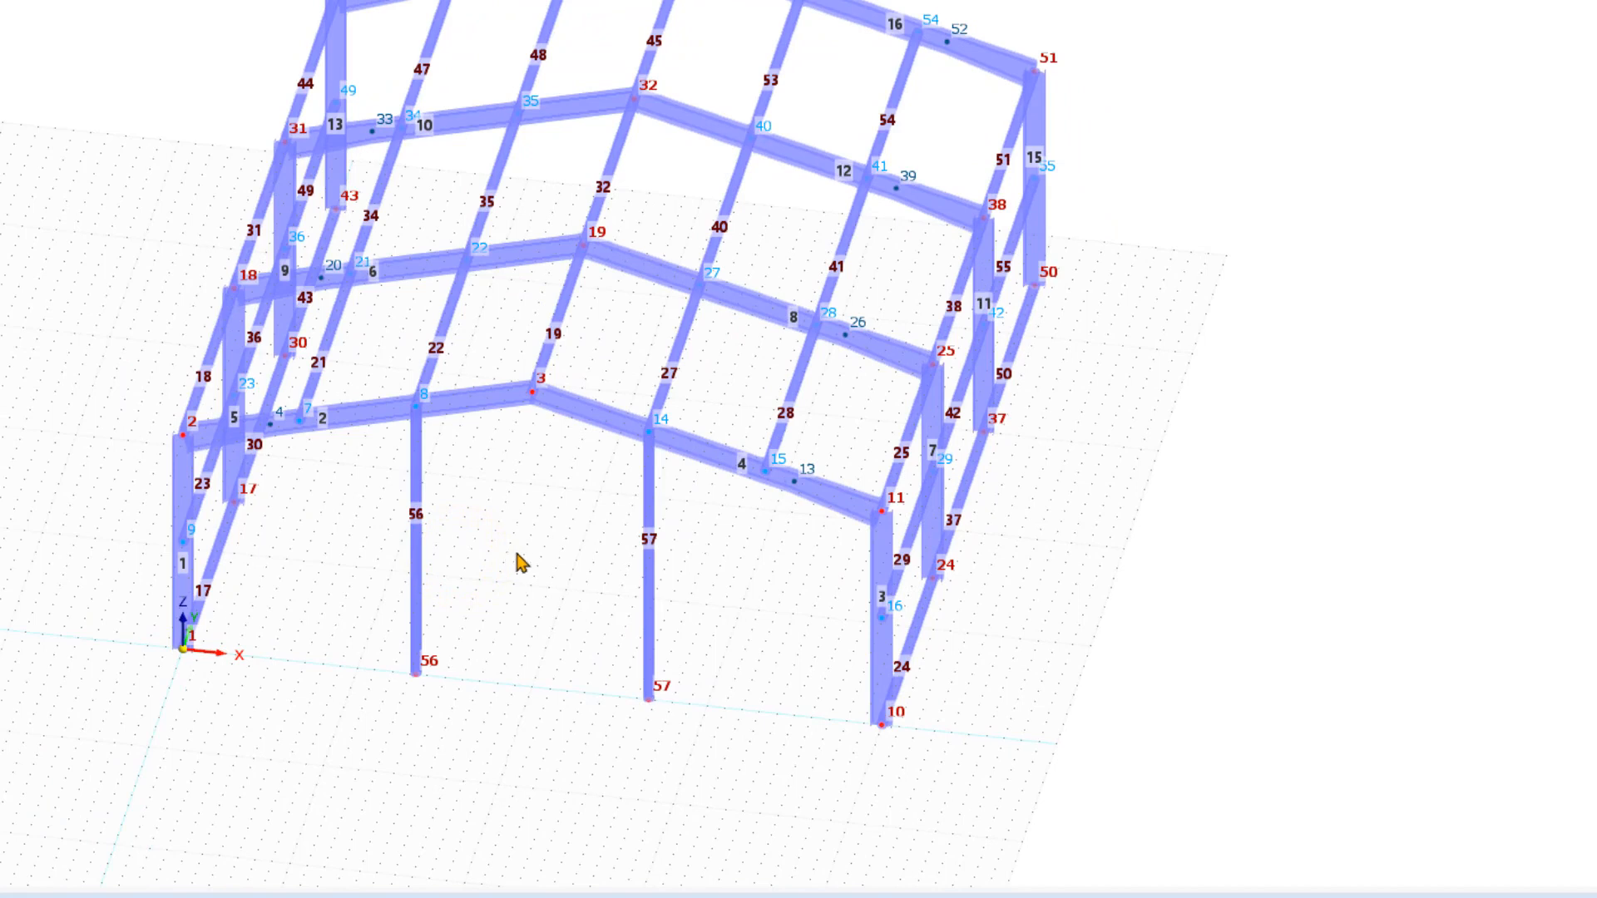
left_click_drag(690, 532, 396, 610)
double_click(414, 594)
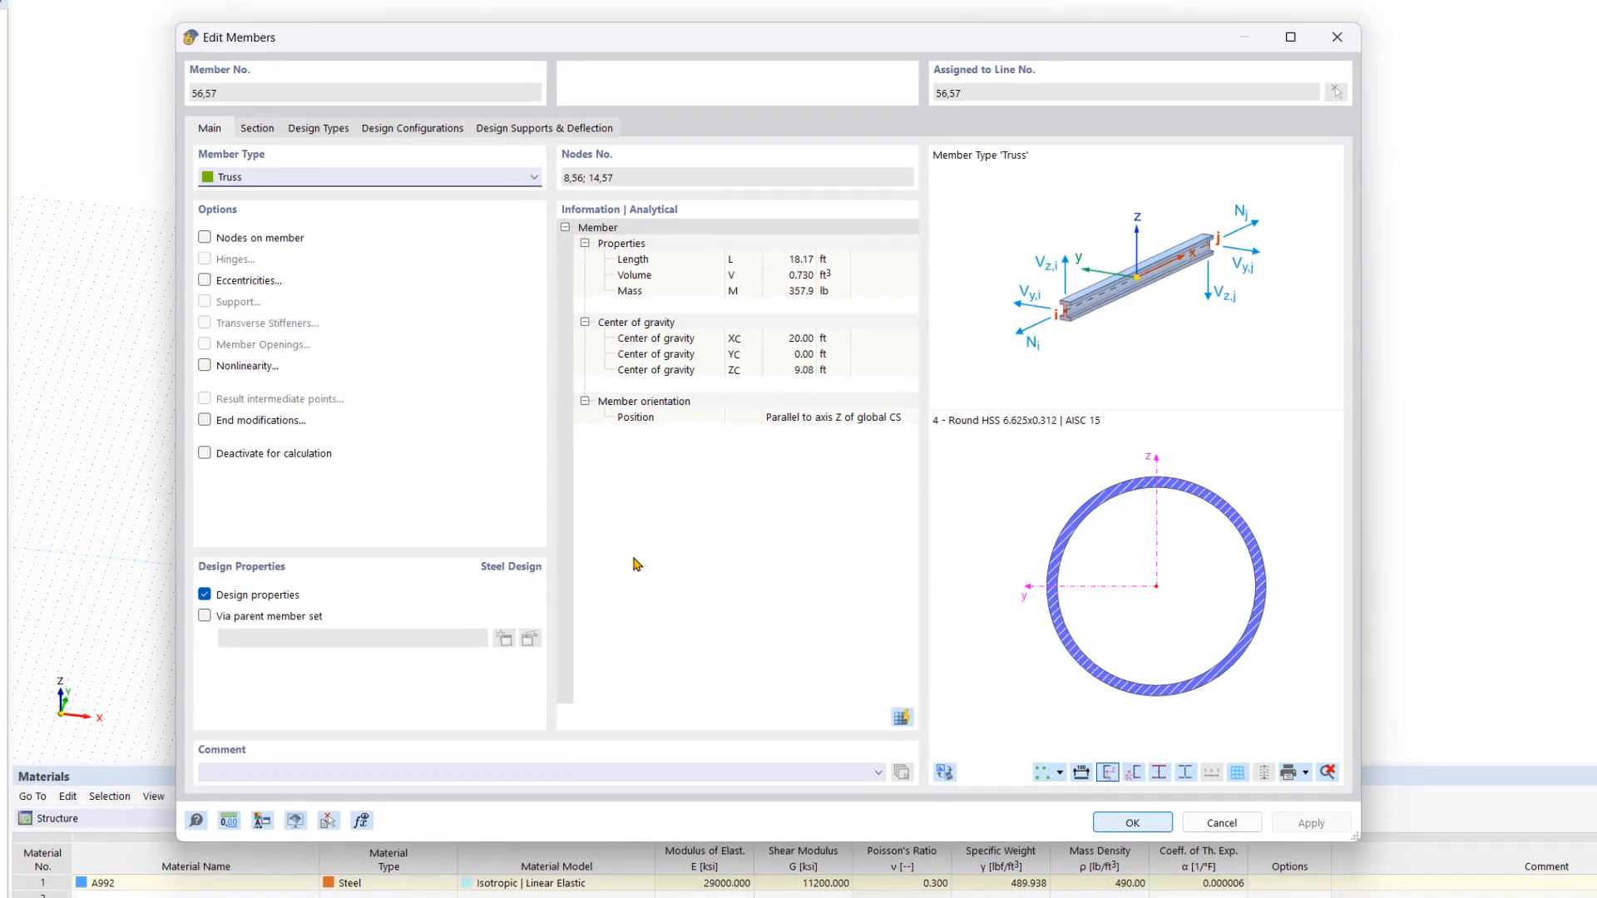
left_click(293, 177)
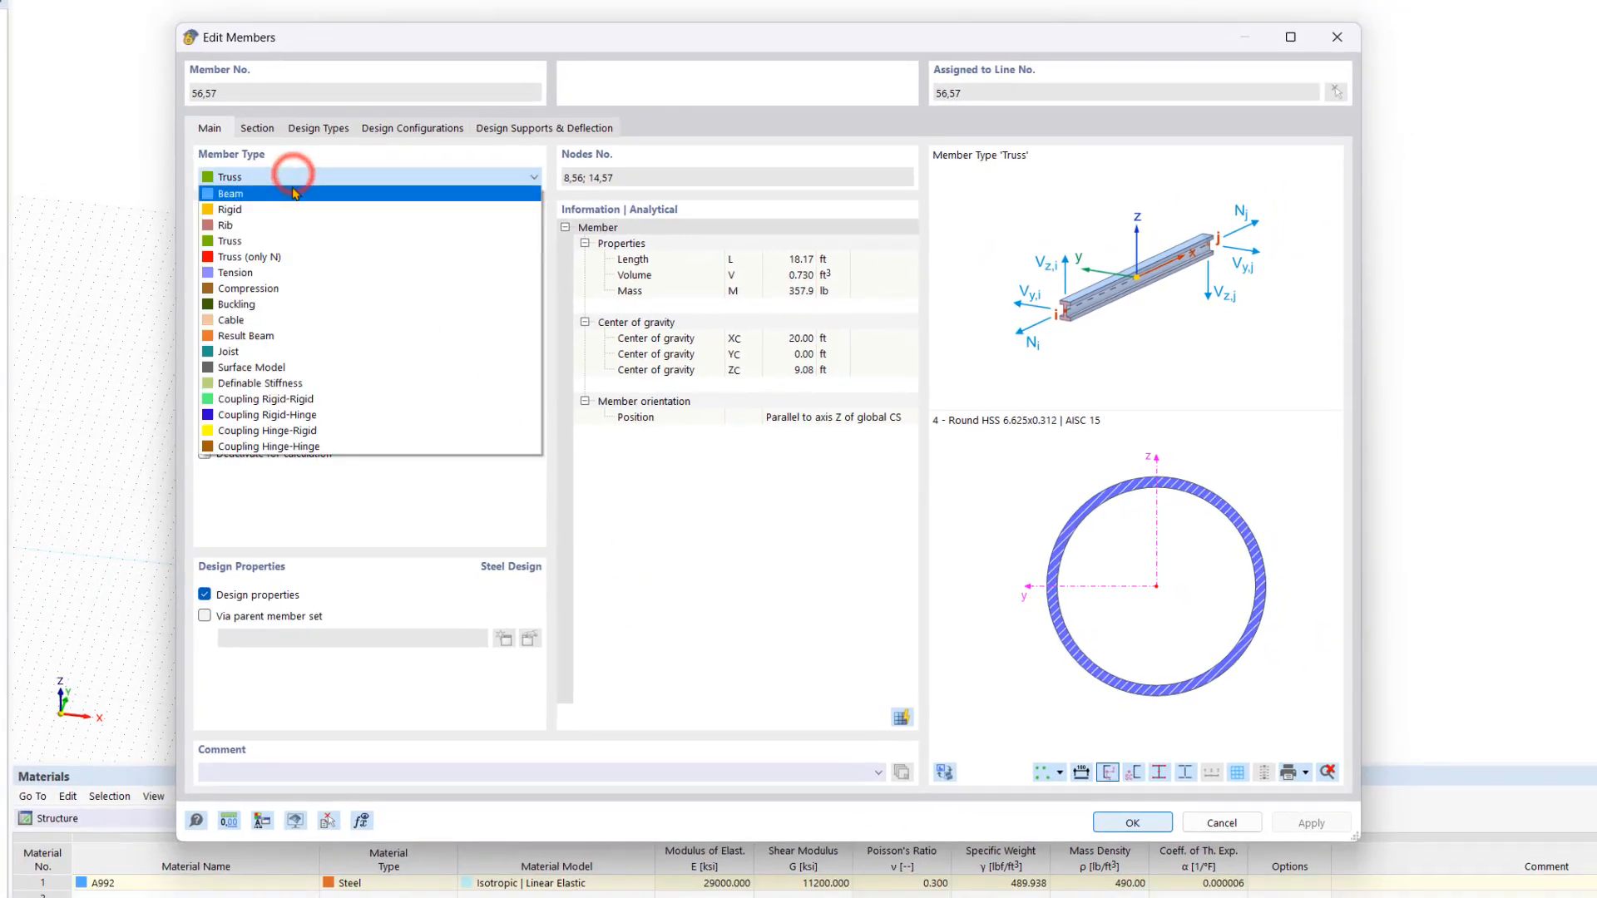
left_click(291, 188)
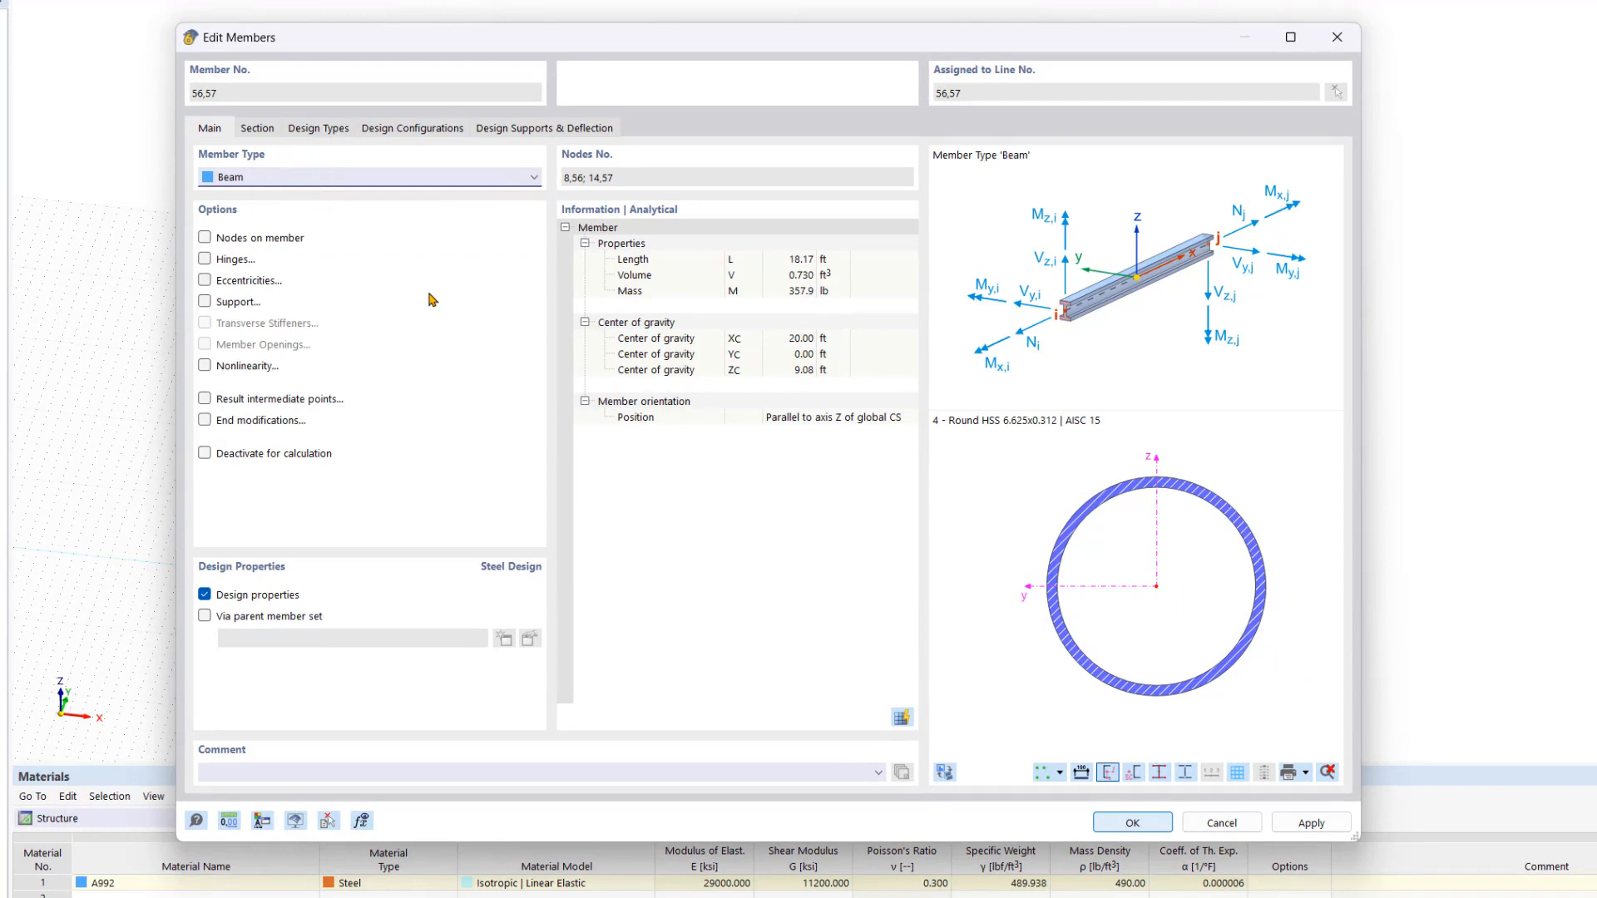
Assign the standardized HP 8x36 I-section from AISC 15 to members 56 and 57.
left_click(265, 130)
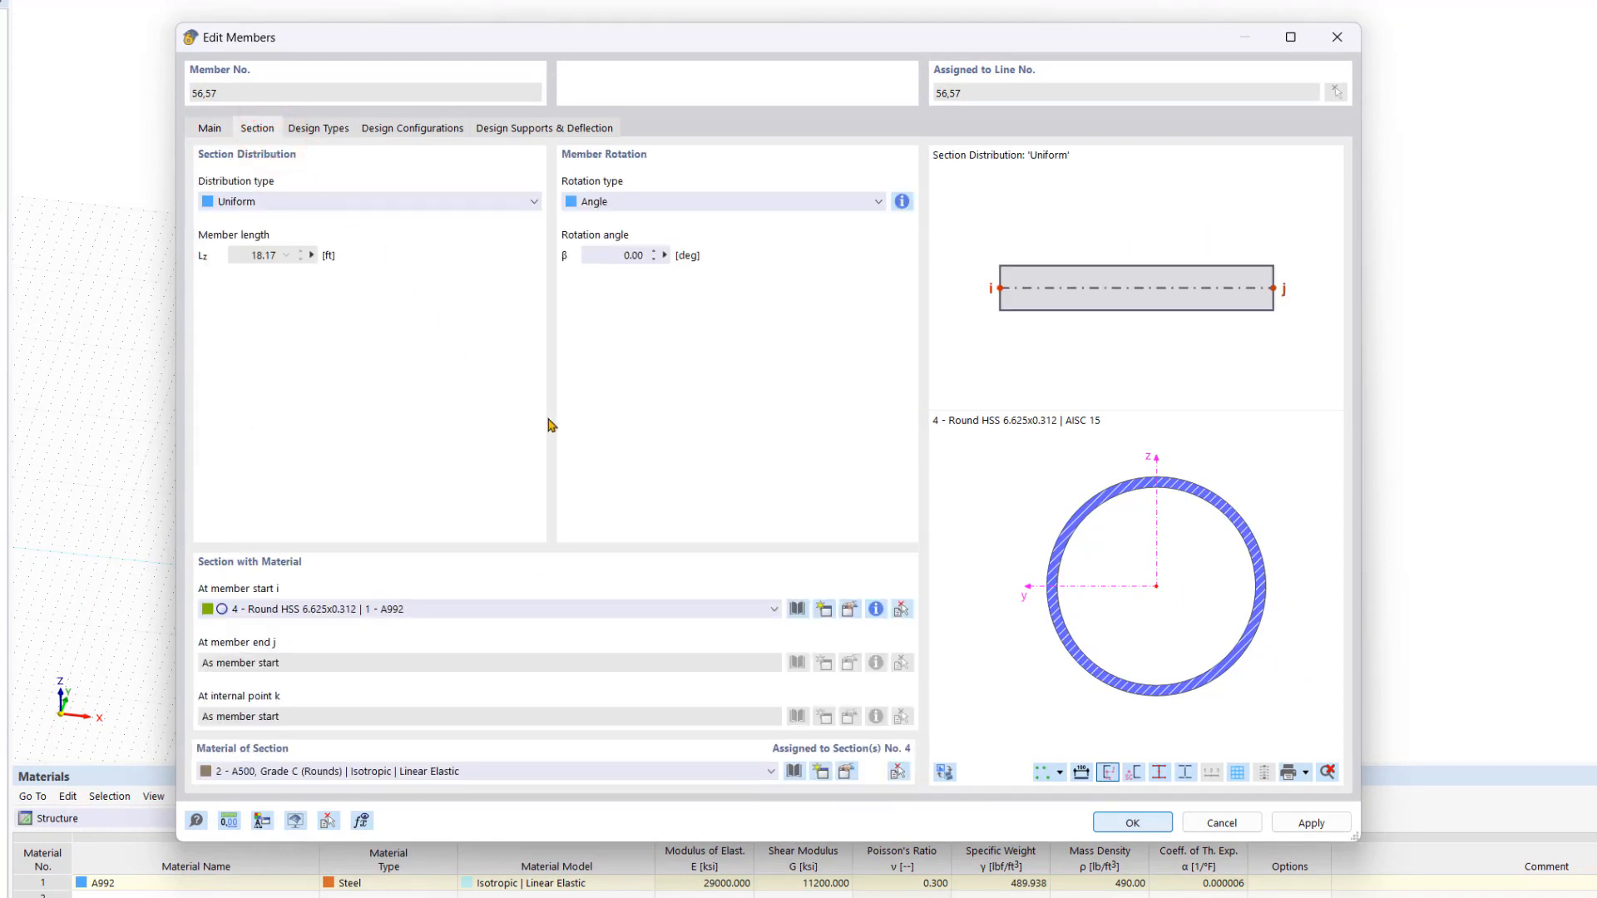
left_click(797, 608)
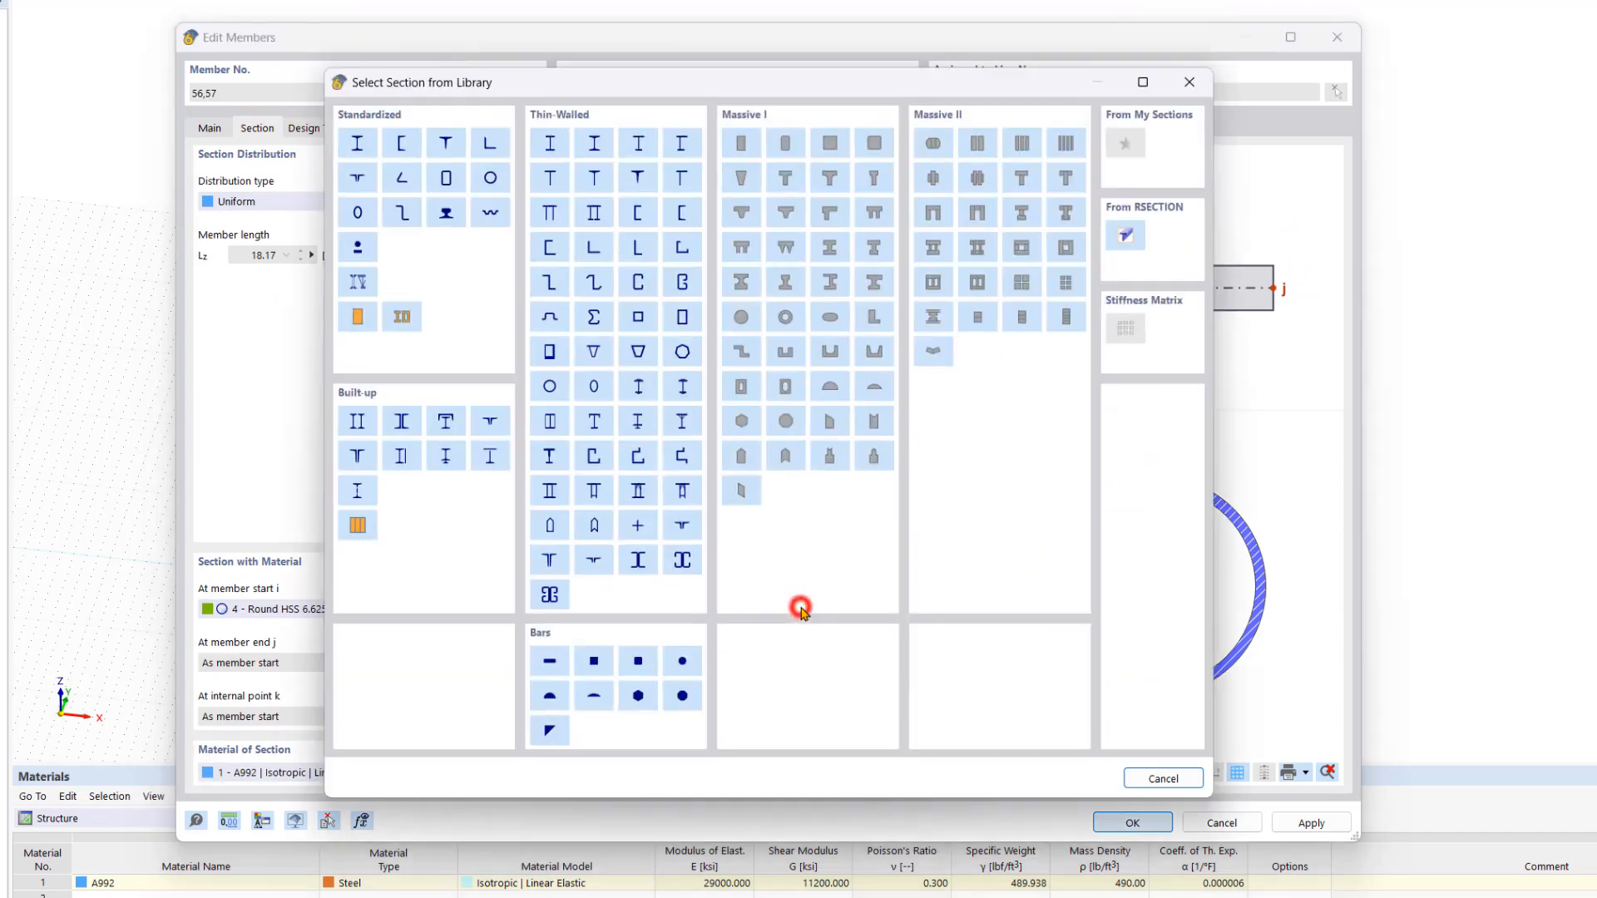
left_click(357, 143)
left_click(117, 382)
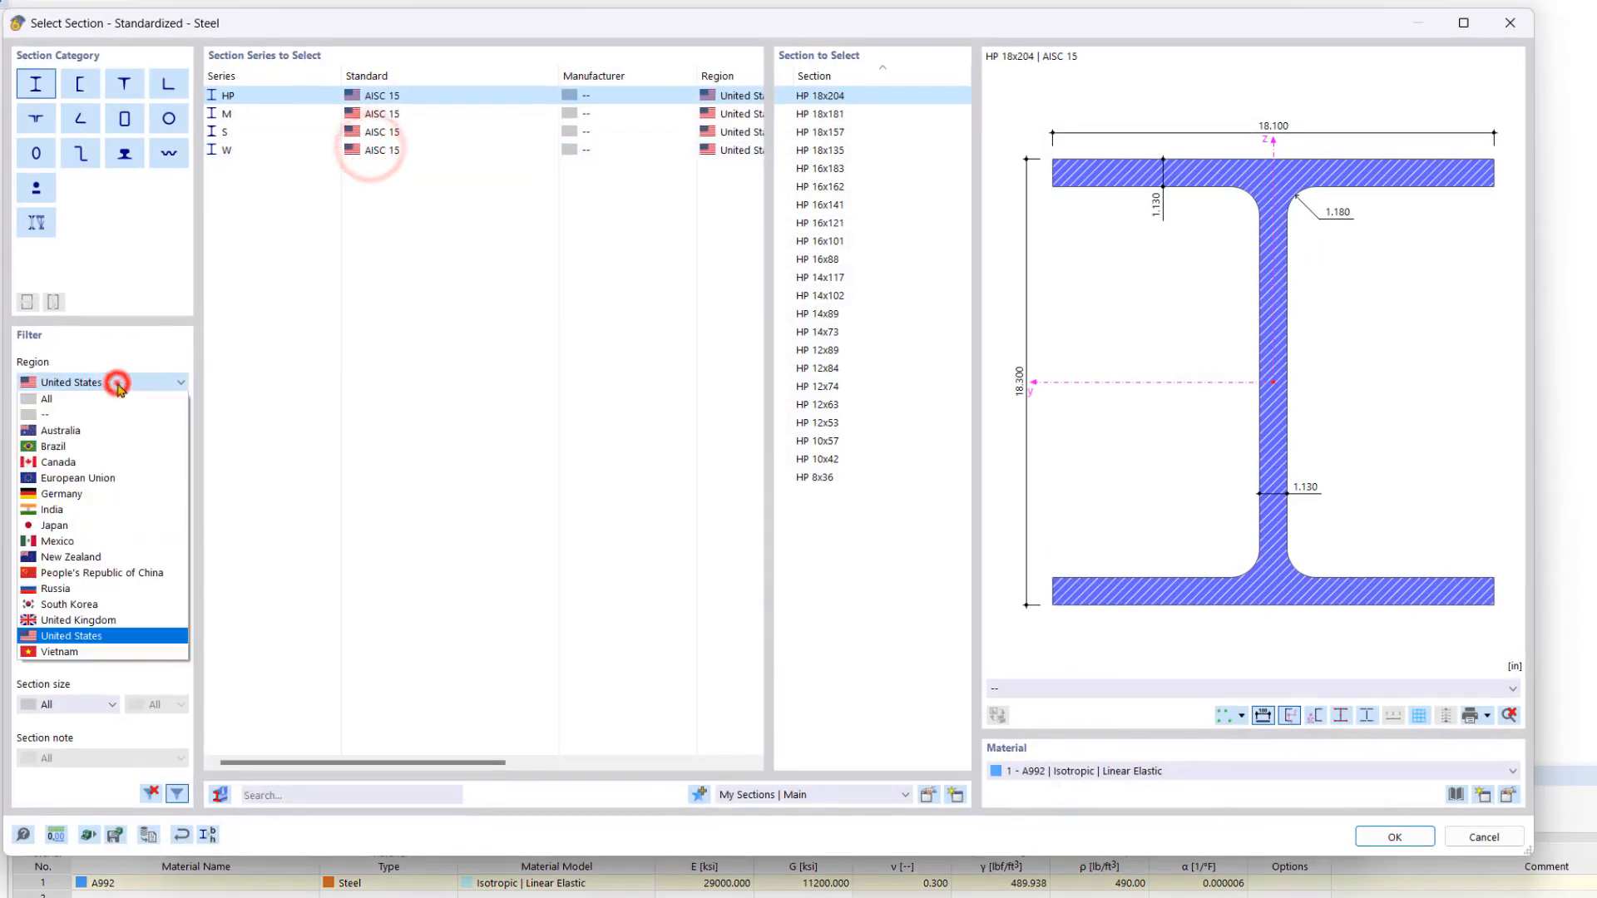
left_click(101, 437)
left_click(101, 449)
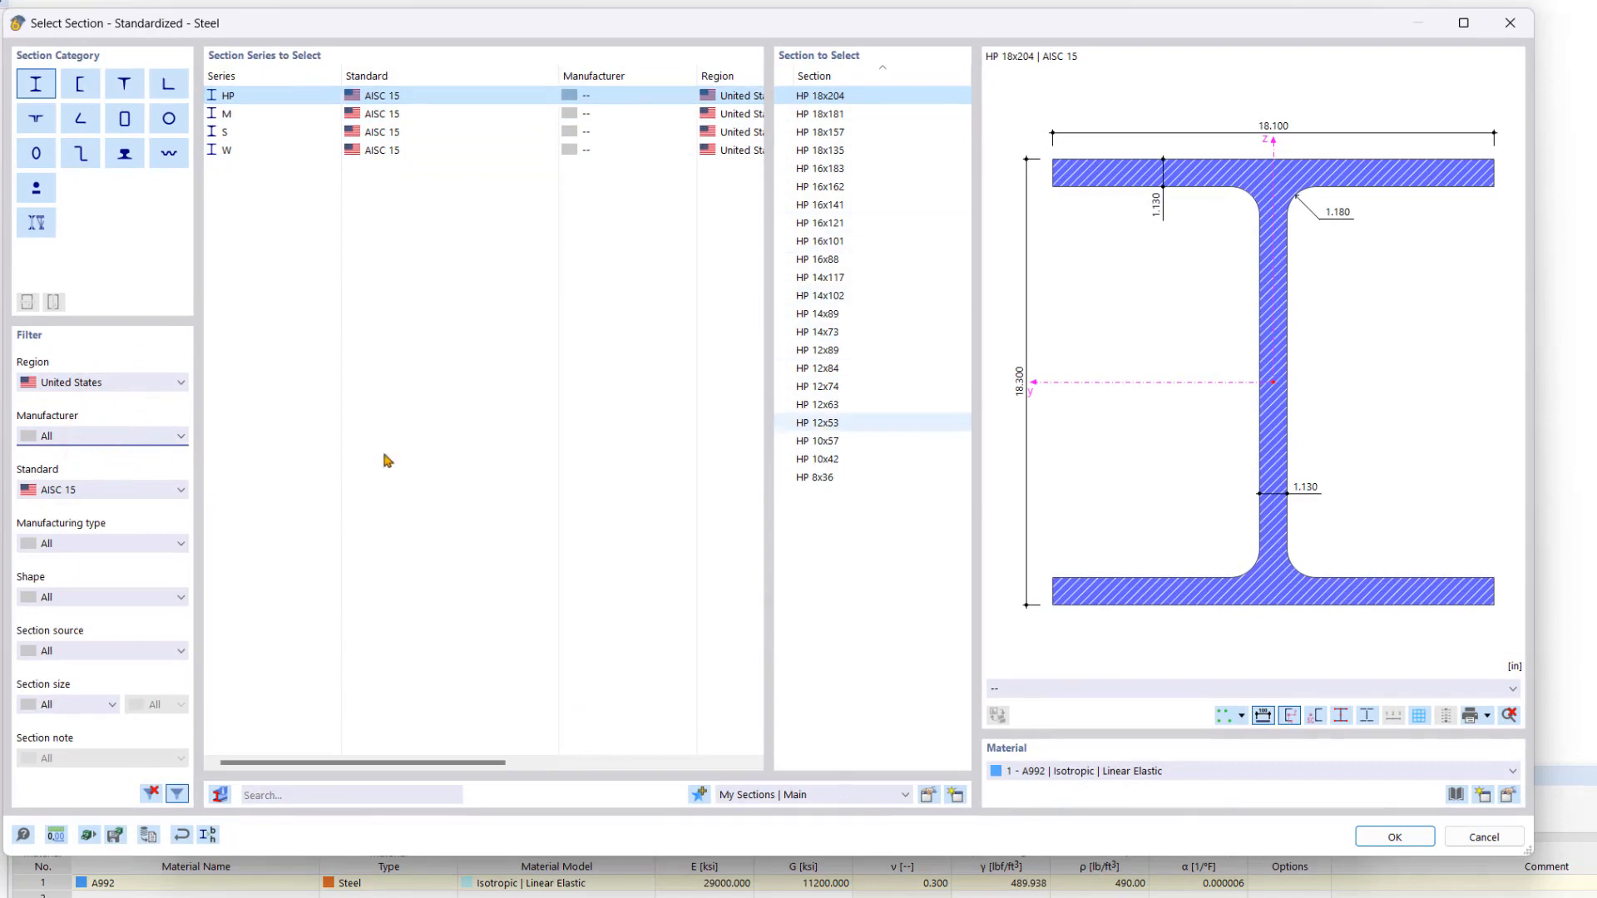
left_click(855, 477)
double_click(854, 477)
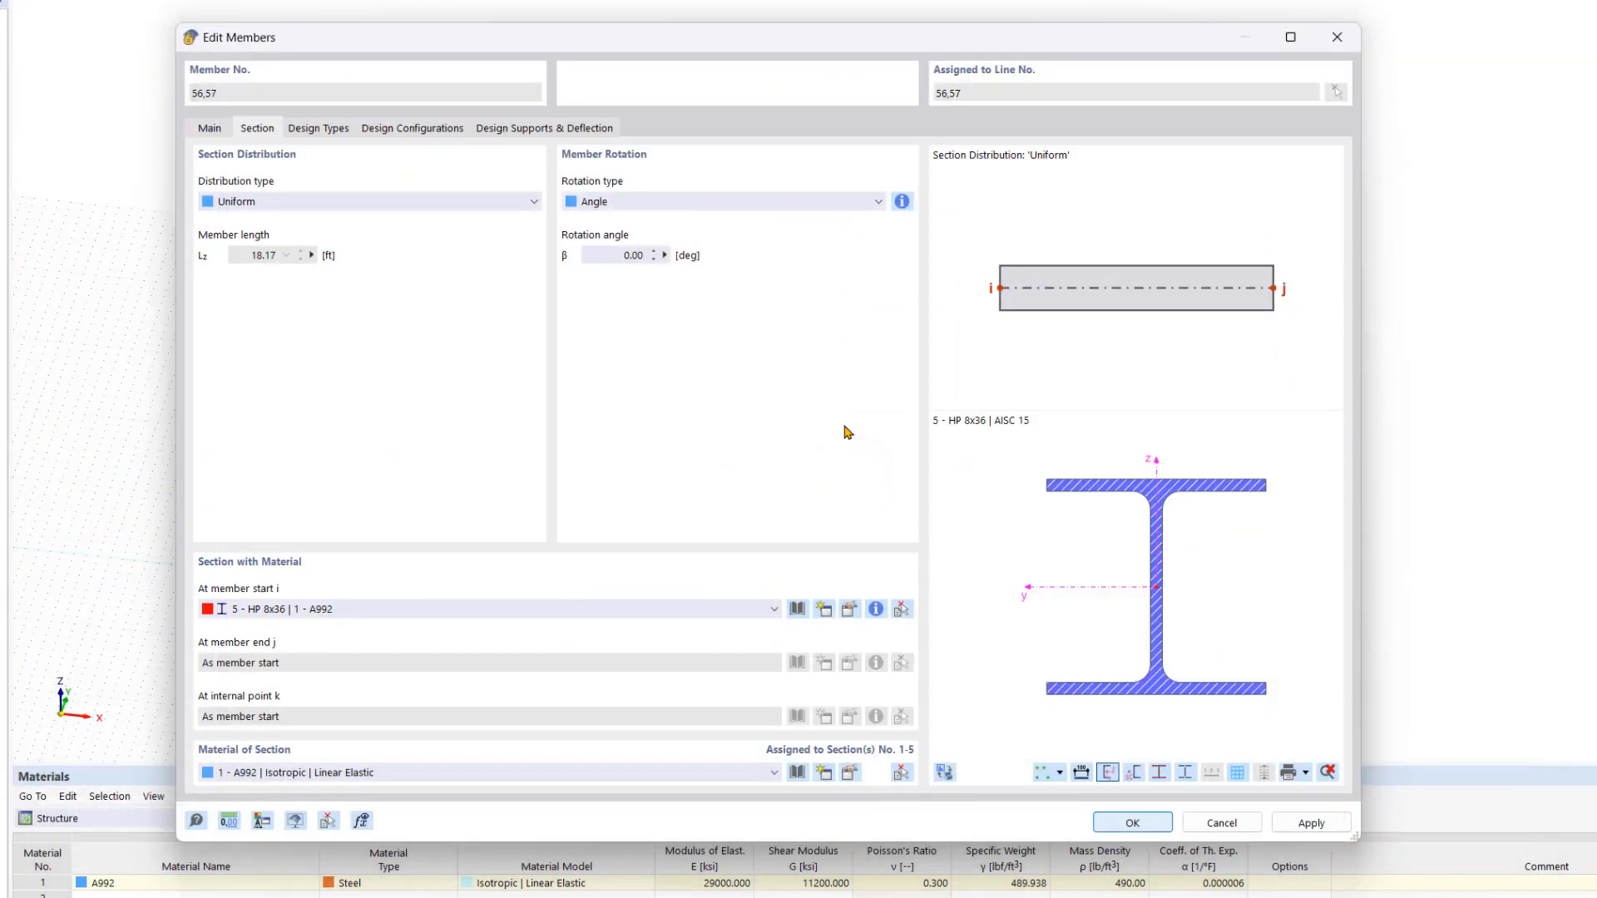
Set the rotation angle of members 56 and 57 to 90 degrees and apply the member changes.
left_click(613, 257)
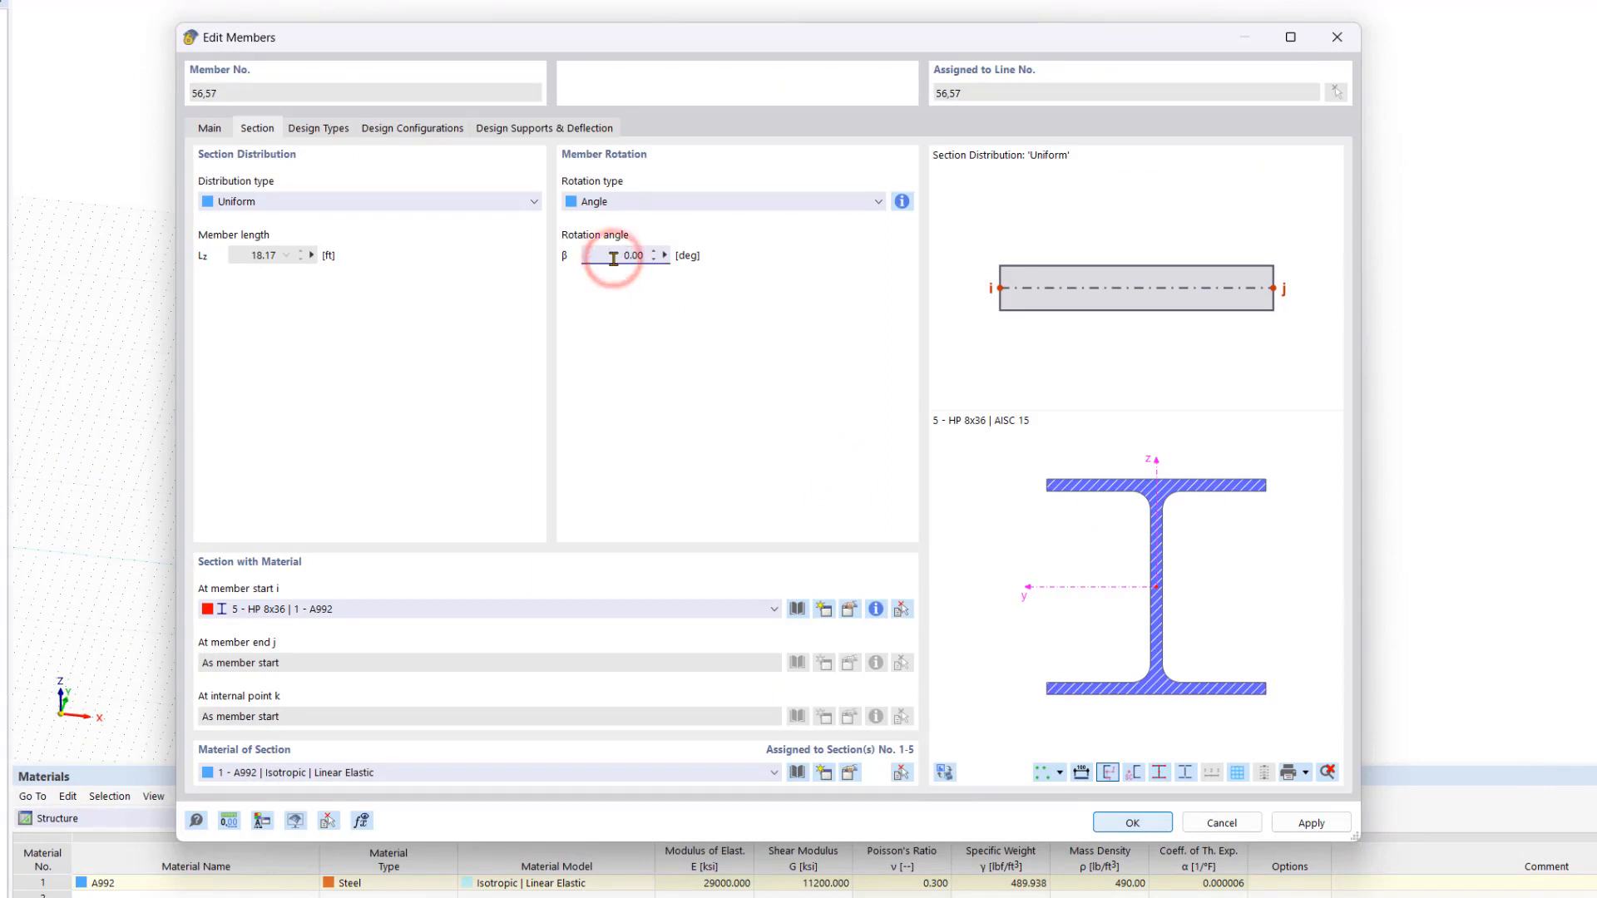
type("9")
left_click(834, 374)
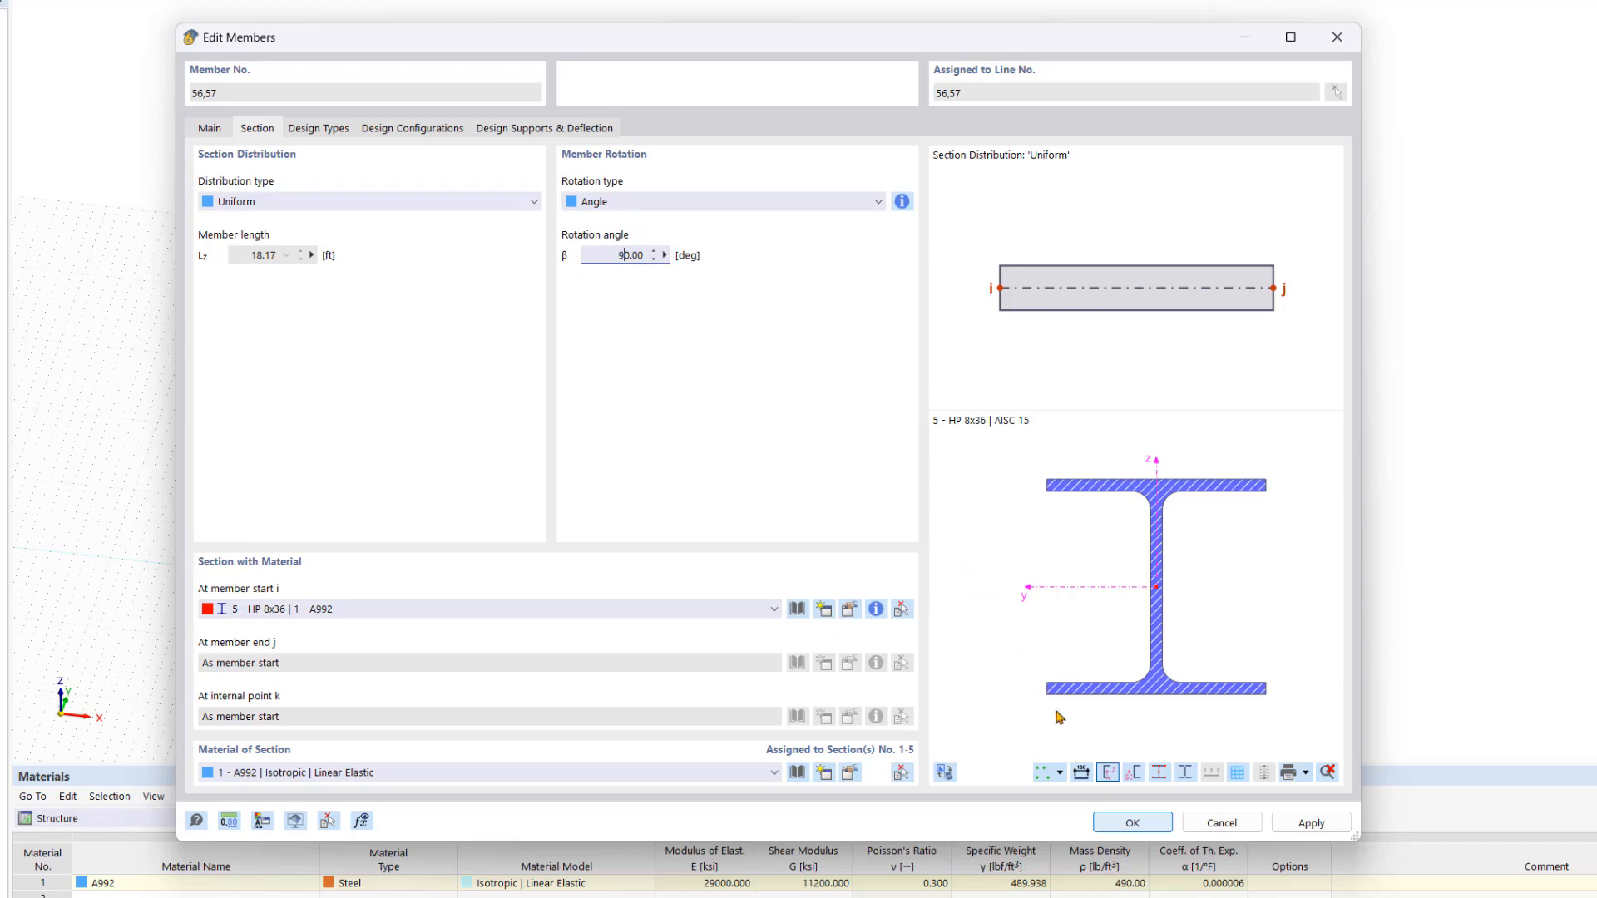
left_click(1132, 823)
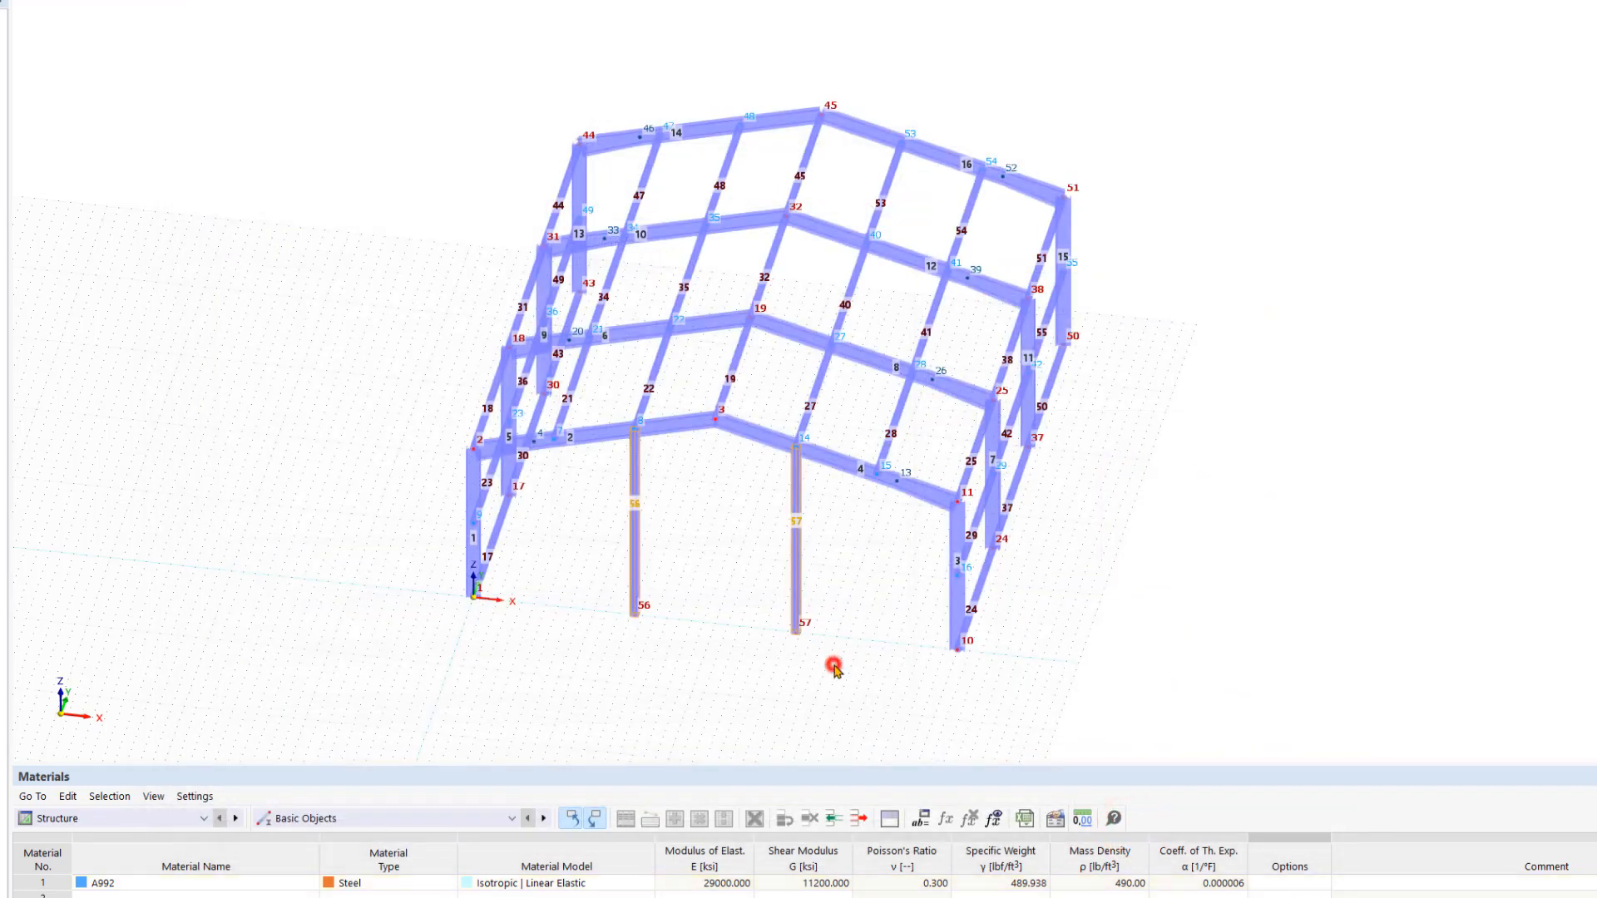
scroll(859, 599, "up", 5)
middle_click_drag(899, 442, 791, 391)
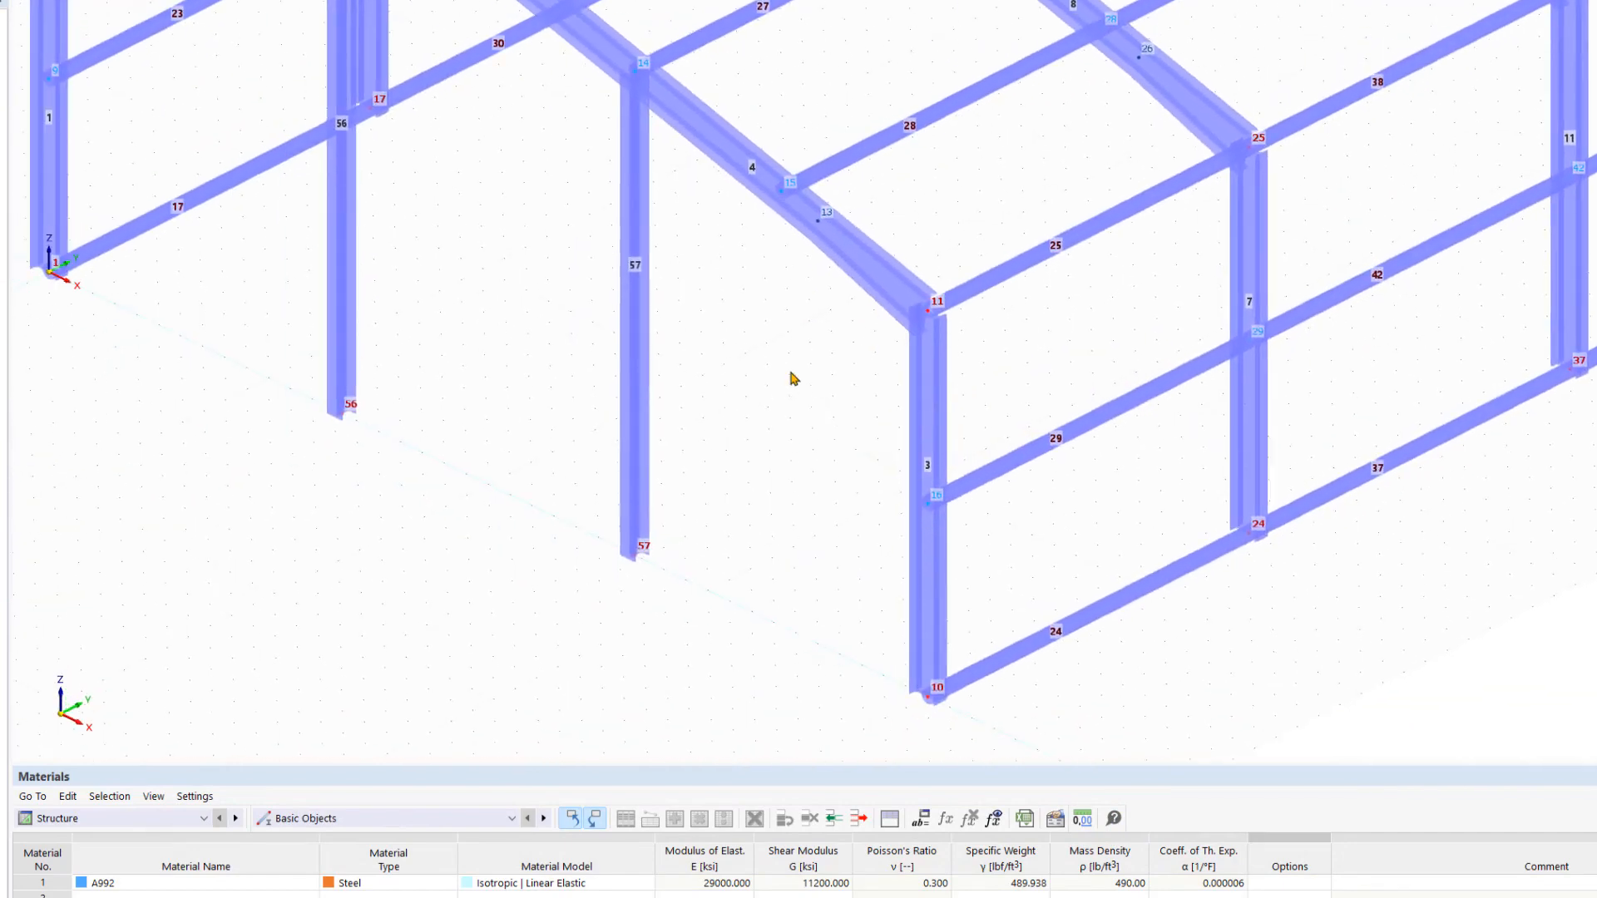